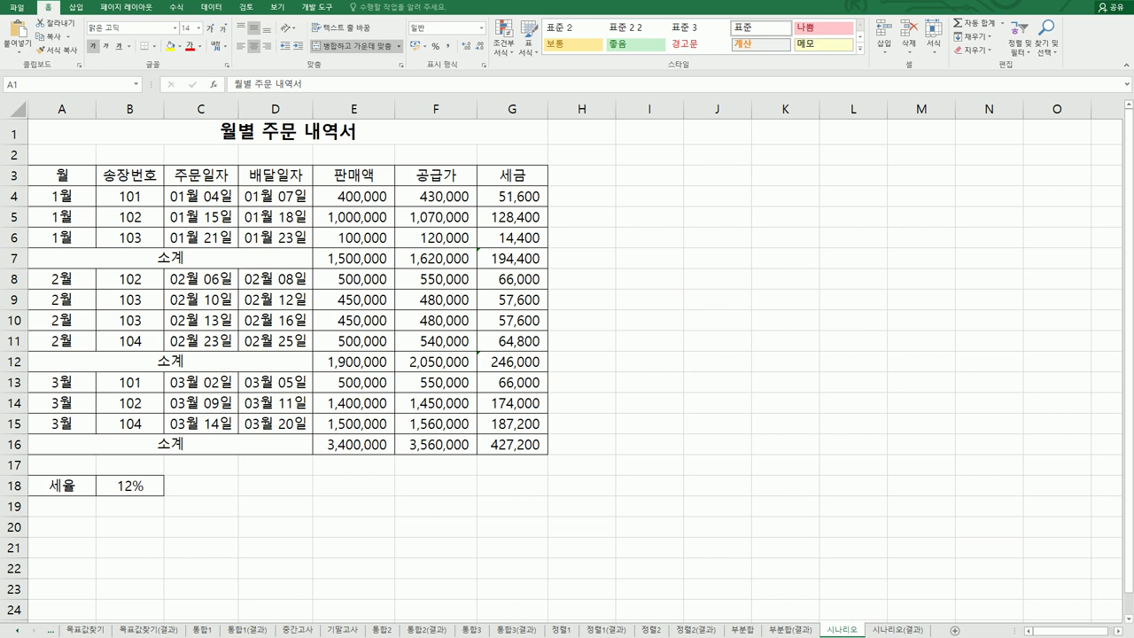
Step: Examine the tax rate in B18 and the monthly tax subtotal formulas in G7, G12 and G16
{"action": "left_click", "coordinate": [146, 486]}
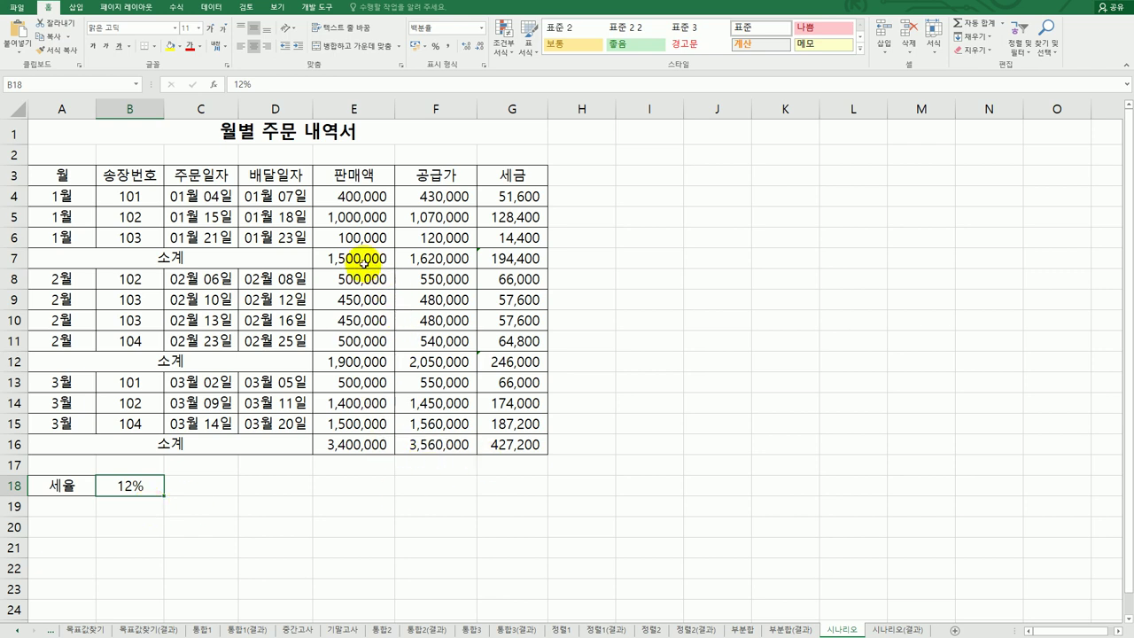
{"action": "left_click", "coordinate": [532, 260]}
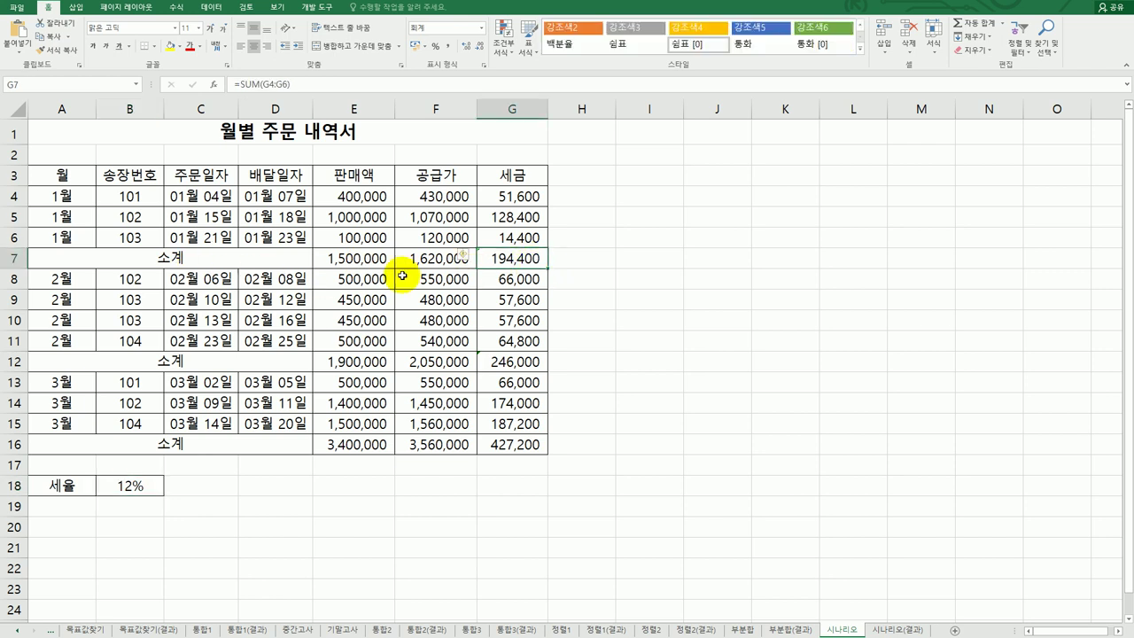
{"action": "left_click", "coordinate": [495, 359]}
{"action": "left_click", "coordinate": [512, 446]}
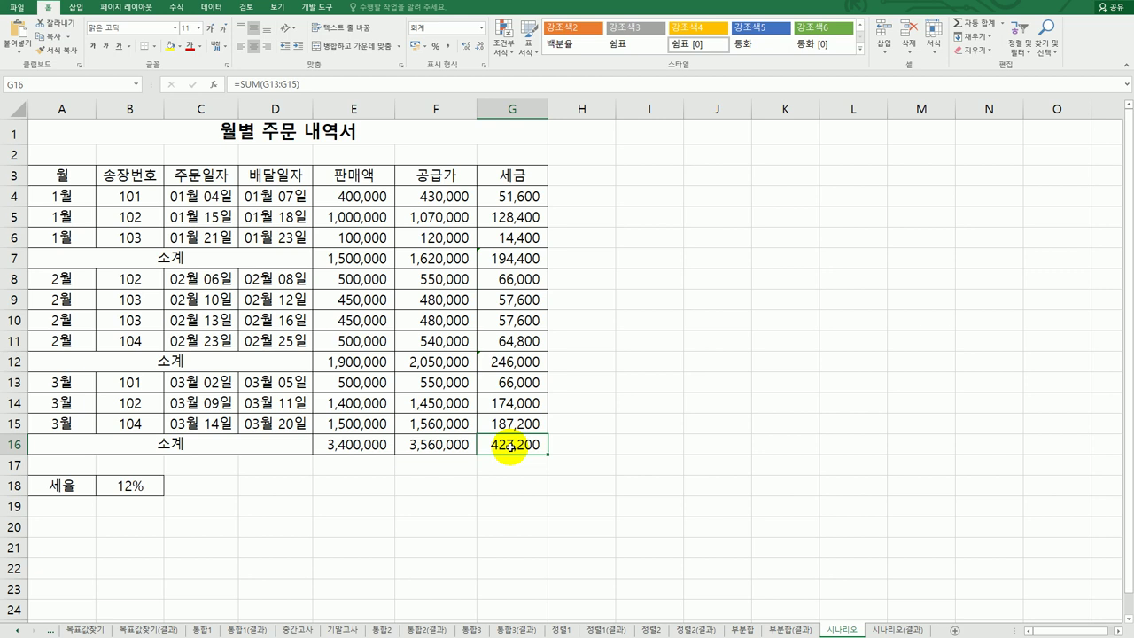
Step: Define the name 세율 for the tax rate cell B18
{"action": "left_click", "coordinate": [130, 486]}
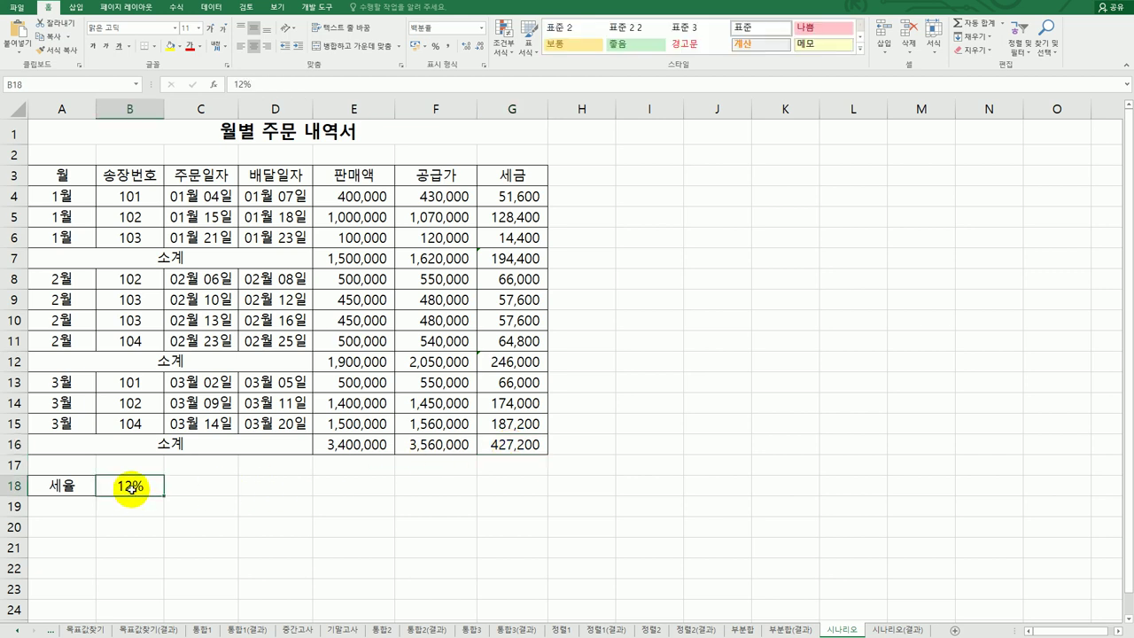
{"action": "left_click", "coordinate": [53, 85]}
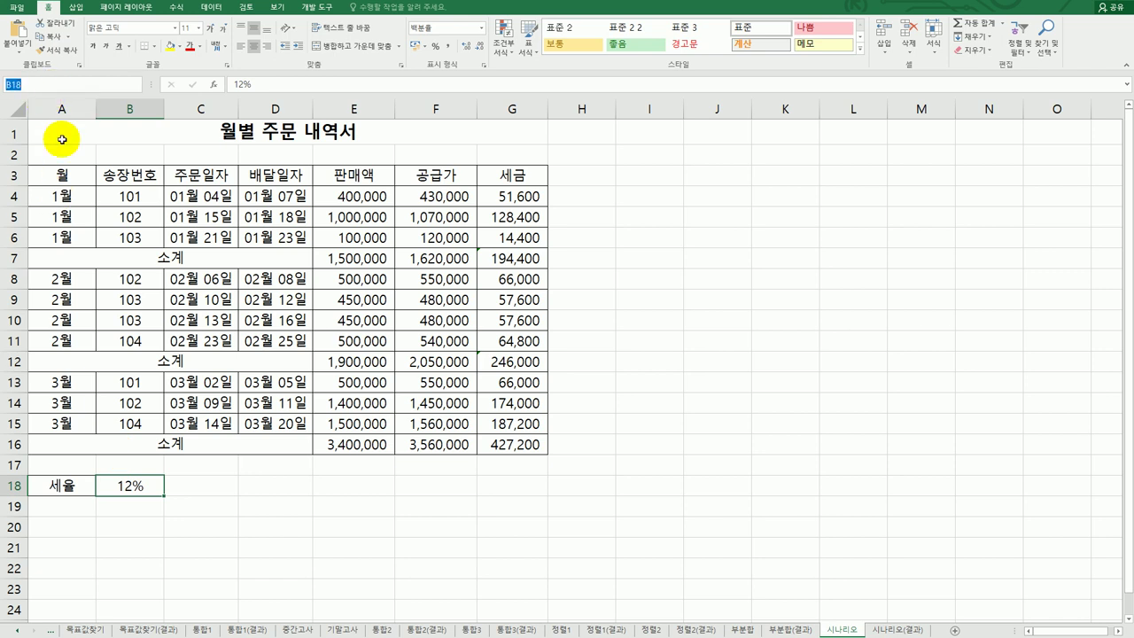
{"action": "type", "text": "세율"}
{"action": "key", "text": "Return"}
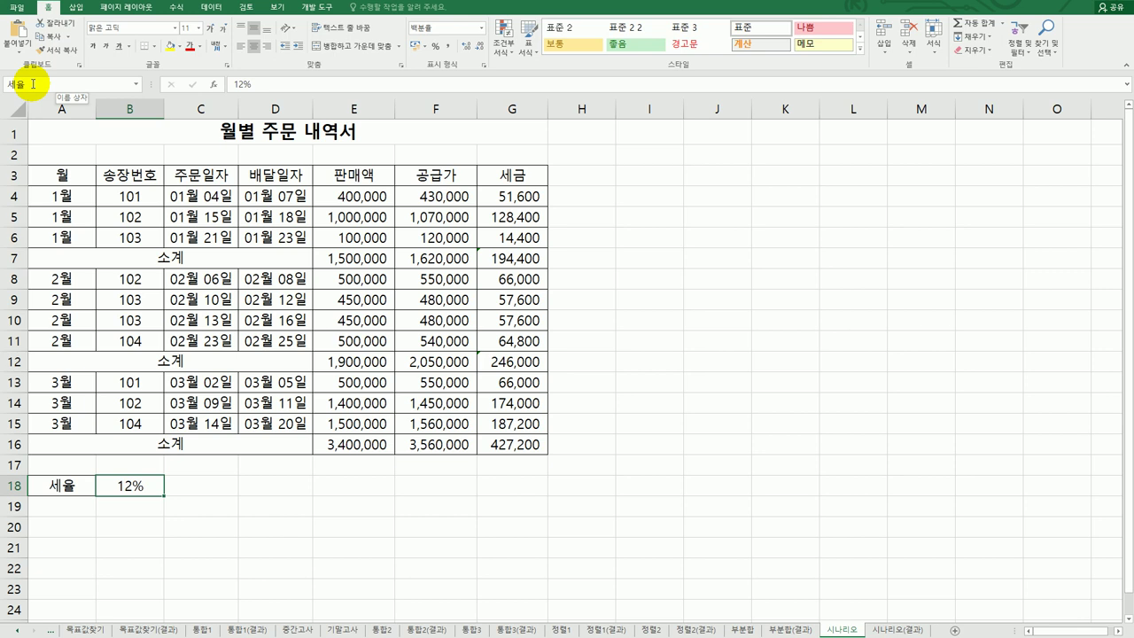
Step: Delete the defined name 세율 in the Name Manager
{"action": "left_click", "coordinate": [178, 8]}
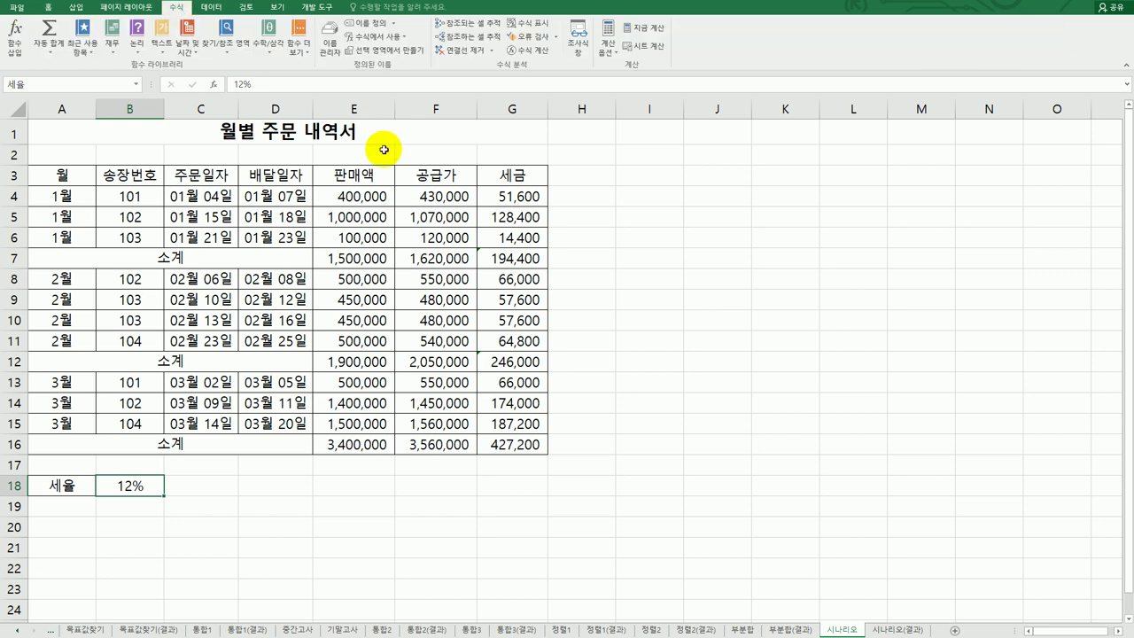
{"action": "left_click", "coordinate": [336, 55]}
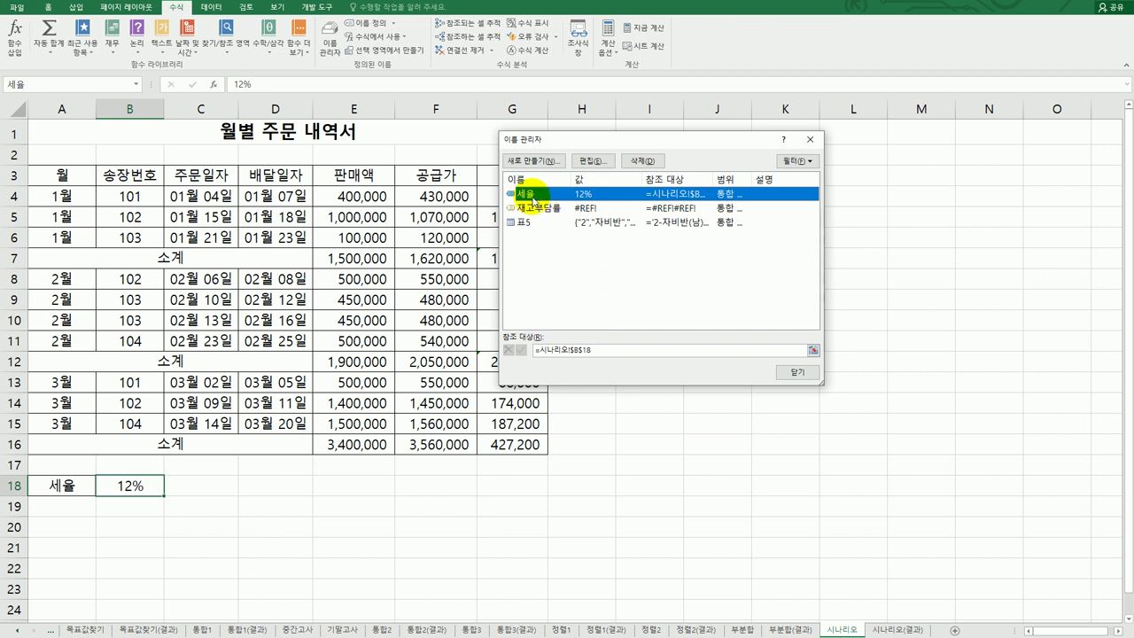
{"action": "left_click", "coordinate": [636, 162]}
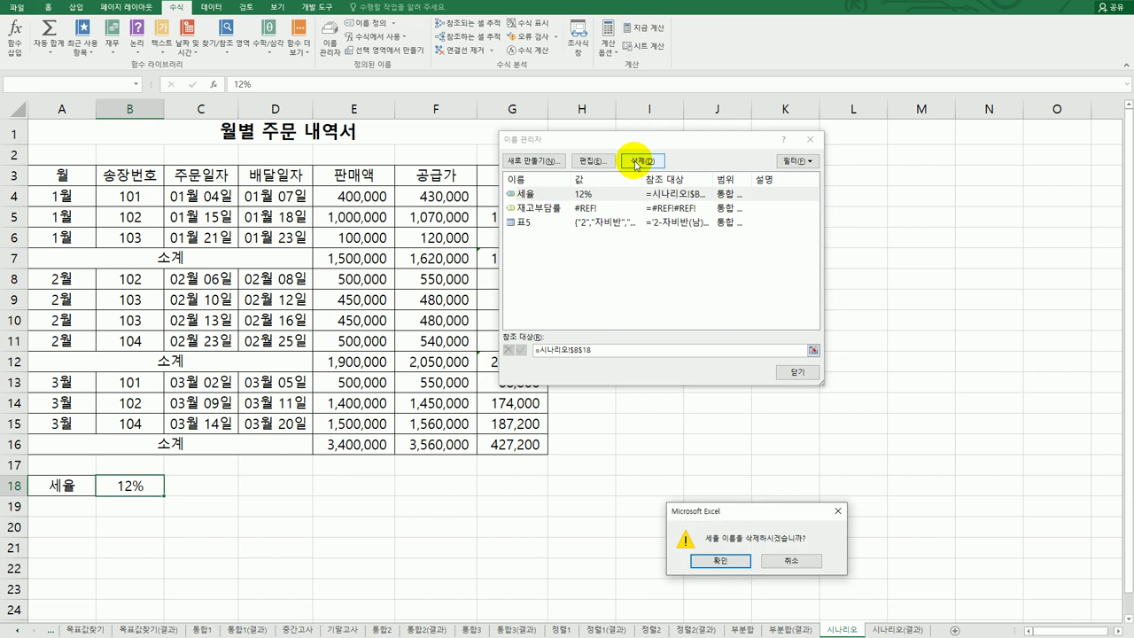
{"action": "left_click", "coordinate": [721, 561]}
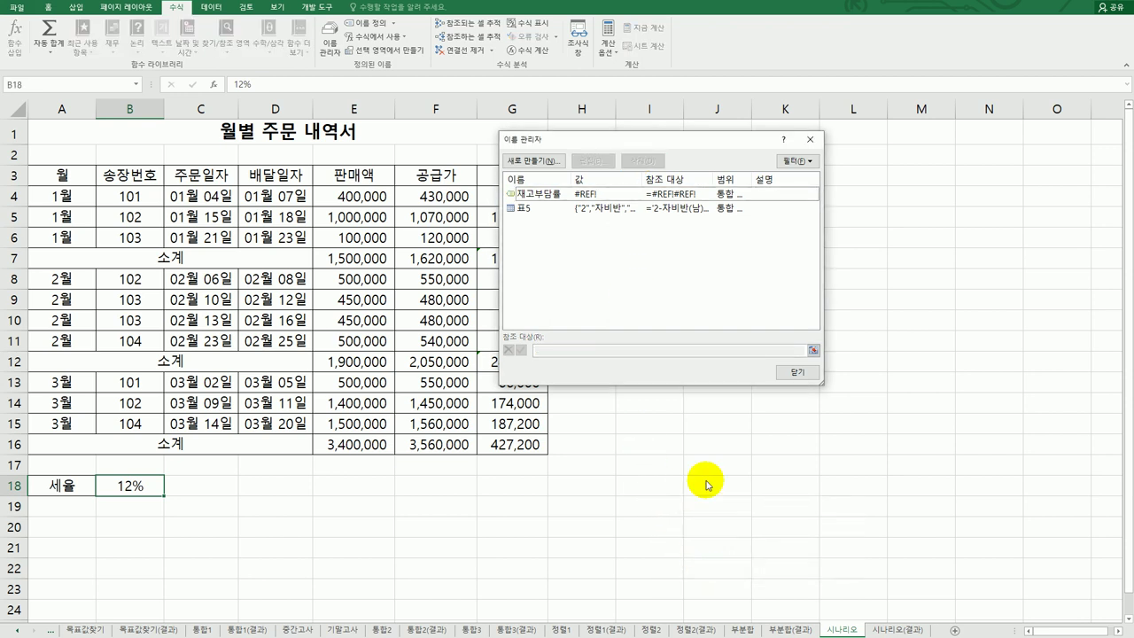
{"action": "left_click", "coordinate": [796, 372]}
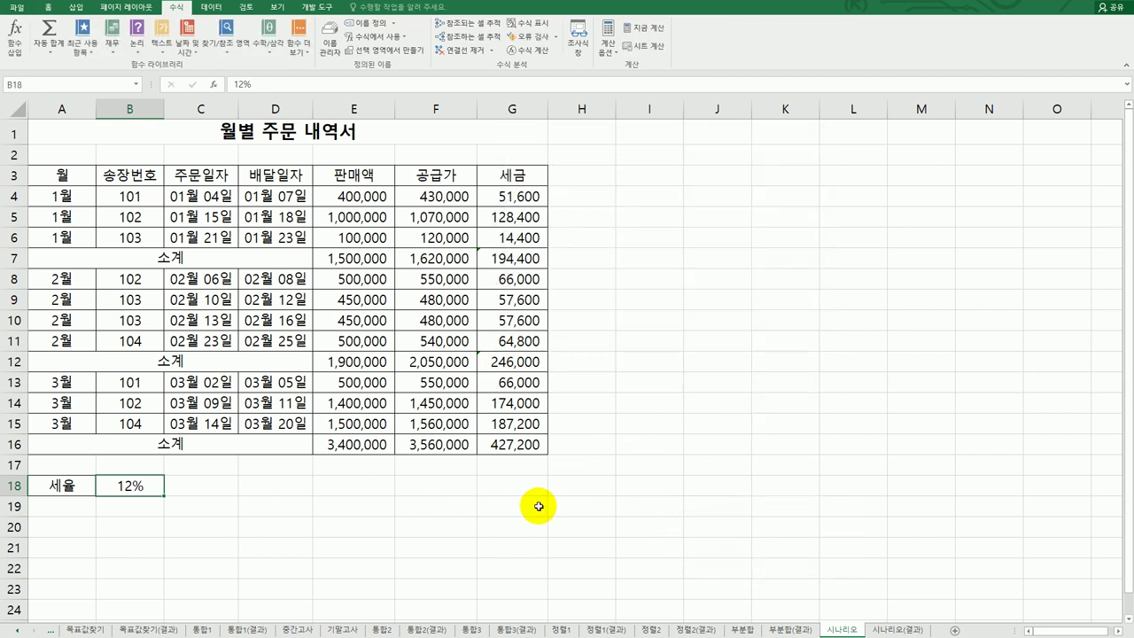
Step: Name the tax rate cell B18 세율 again
{"action": "left_click", "coordinate": [536, 505]}
{"action": "left_click", "coordinate": [129, 486]}
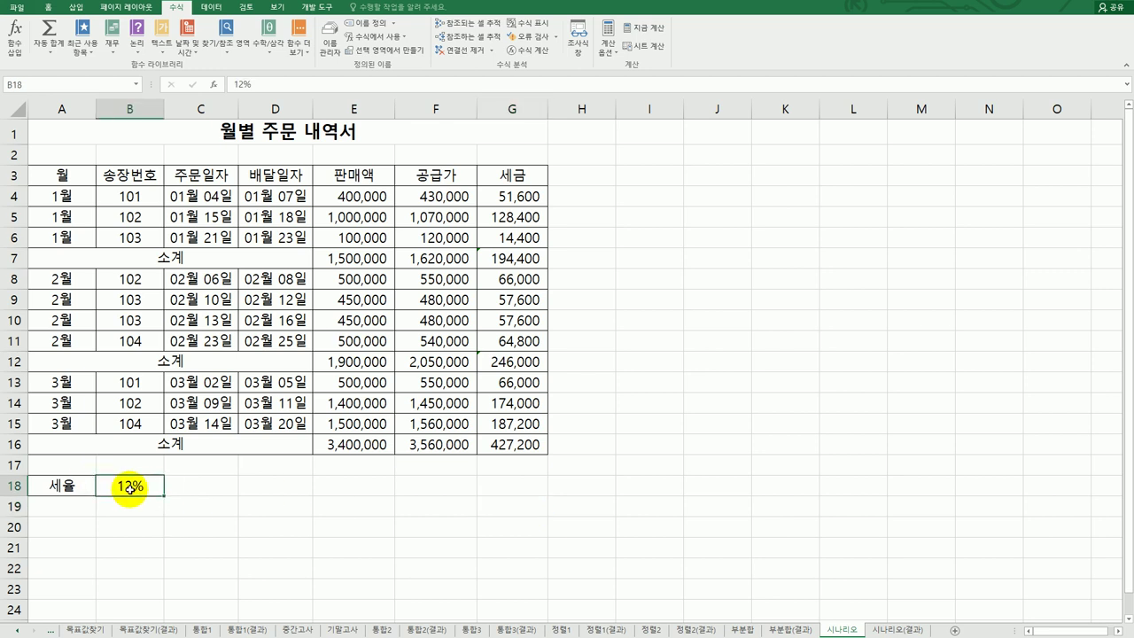
{"action": "left_click", "coordinate": [69, 85]}
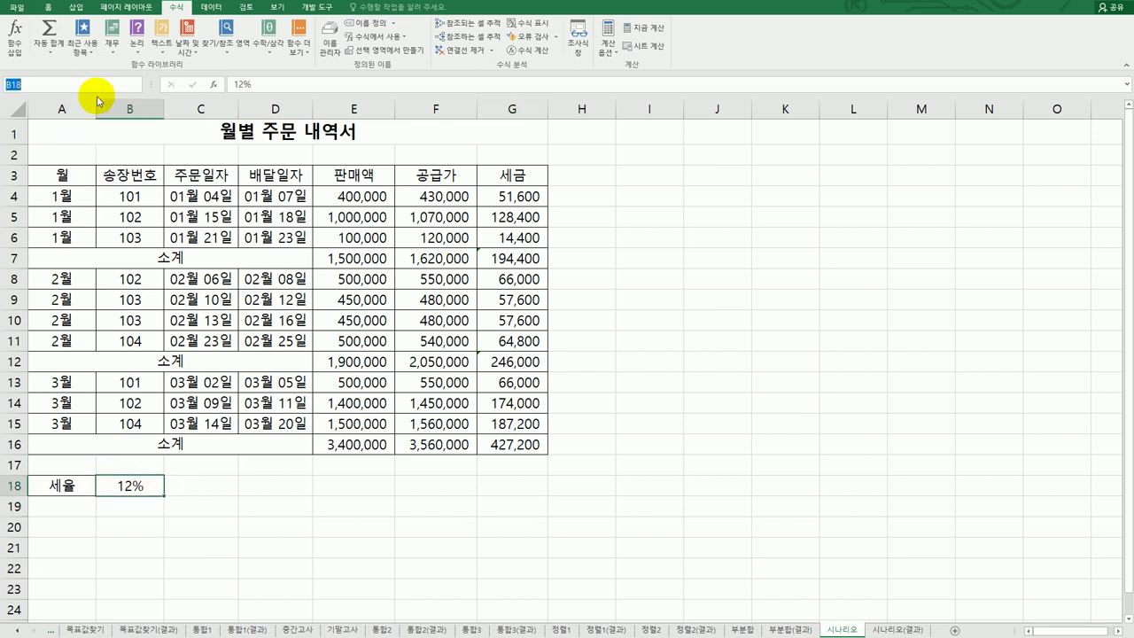
{"action": "type", "text": "세율"}
{"action": "key", "text": "Return"}
Step: Check the name 세율 by jumping to its cell from an empty cell through the list of defined names
{"action": "left_click", "coordinate": [51, 83]}
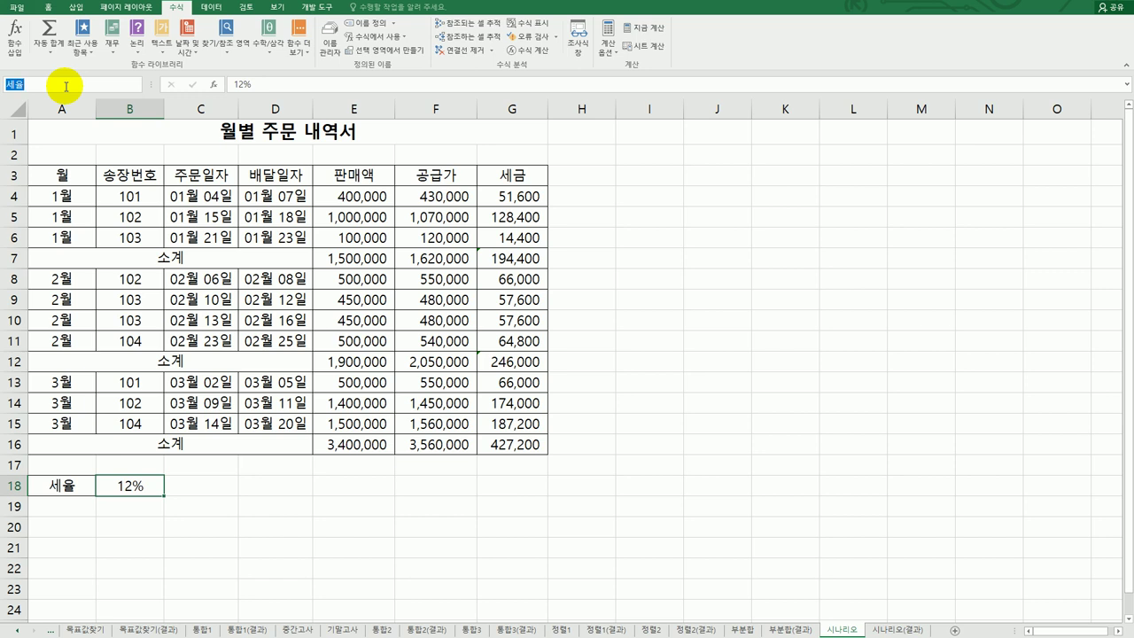
{"action": "left_click", "coordinate": [652, 435]}
{"action": "left_click", "coordinate": [758, 462]}
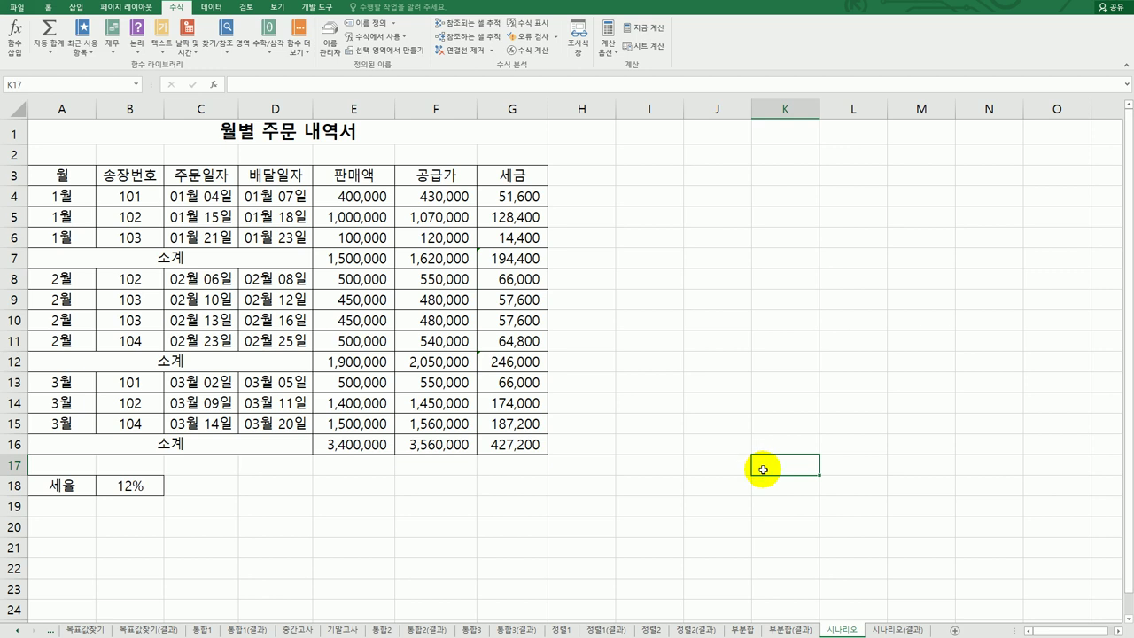
{"action": "left_click", "coordinate": [897, 456]}
{"action": "left_click", "coordinate": [783, 321]}
{"action": "left_click", "coordinate": [712, 319]}
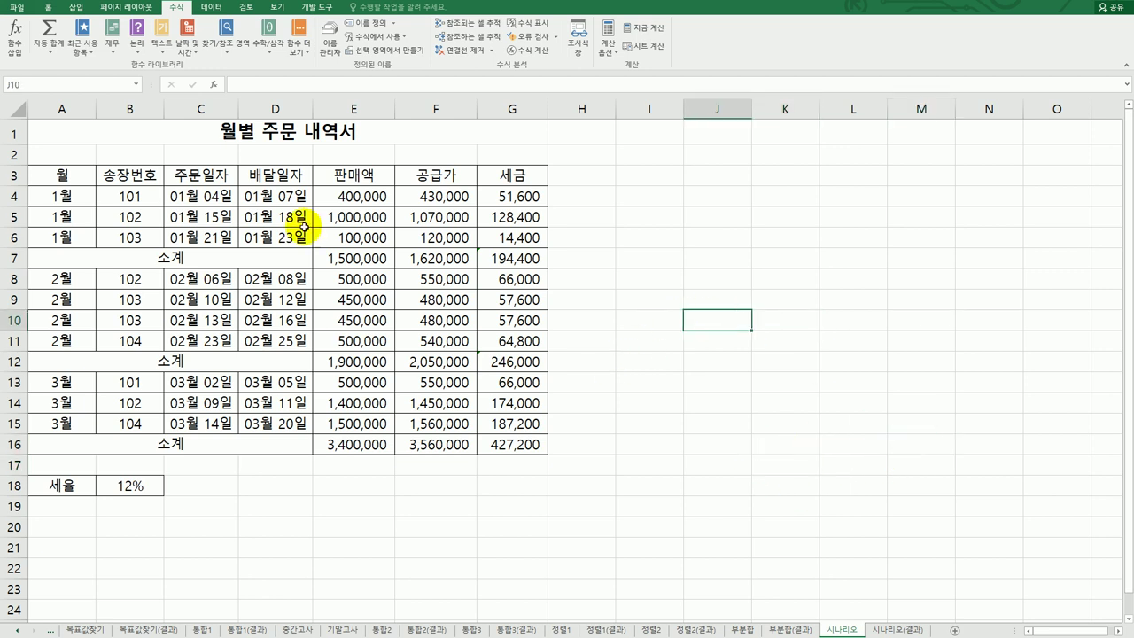
{"action": "left_click", "coordinate": [136, 84]}
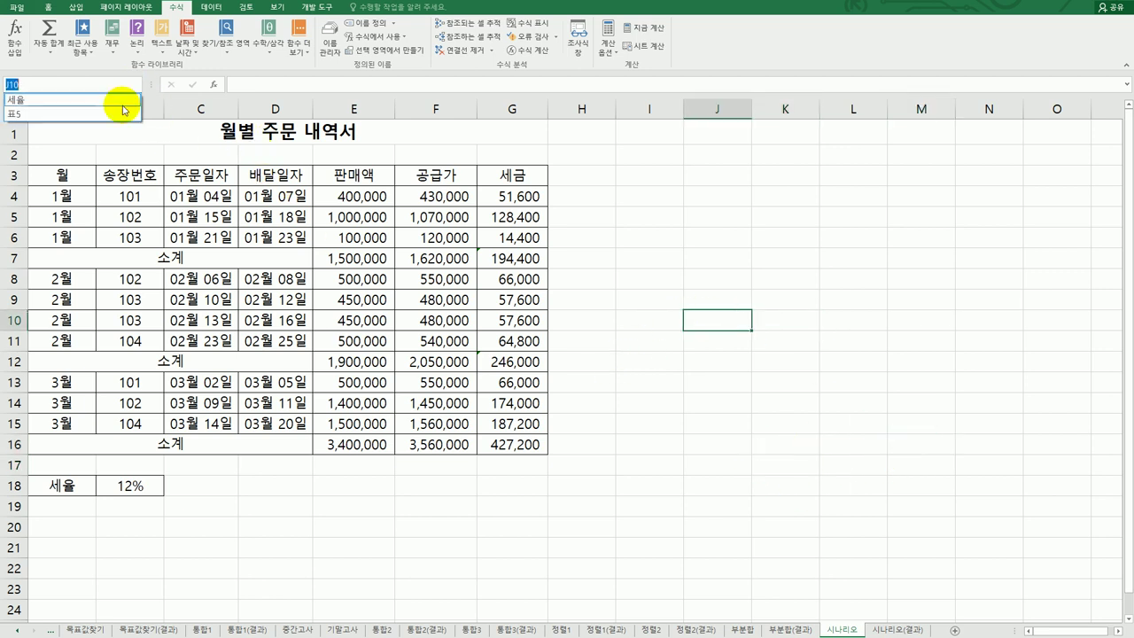
{"action": "left_click", "coordinate": [120, 100]}
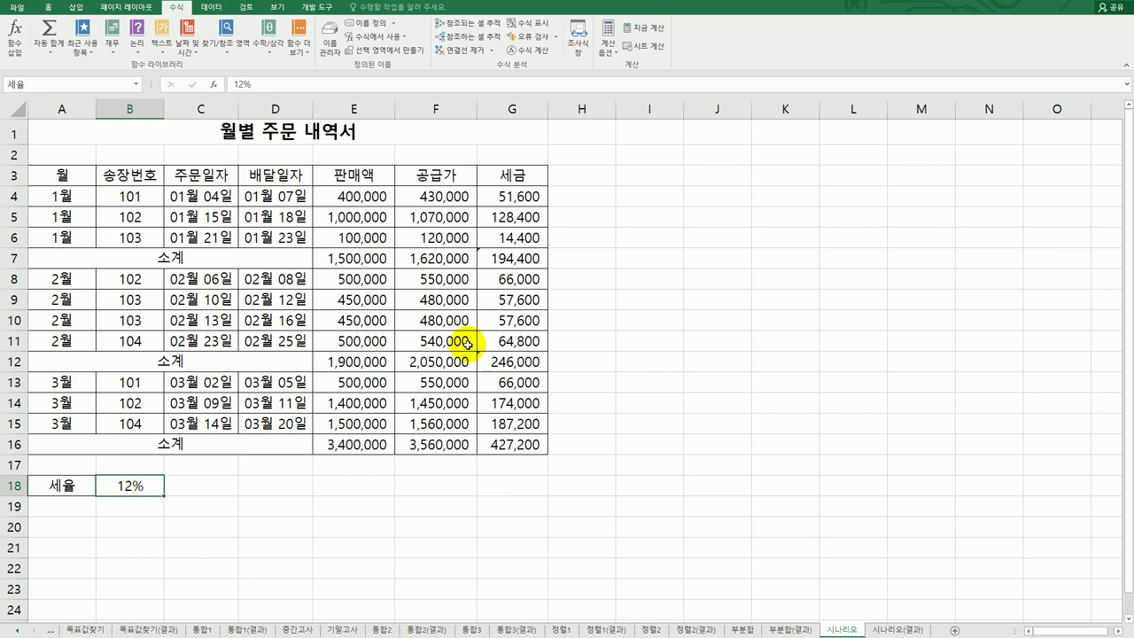
Step: Name the January tax subtotal cell G7 소계
{"action": "left_click", "coordinate": [506, 257]}
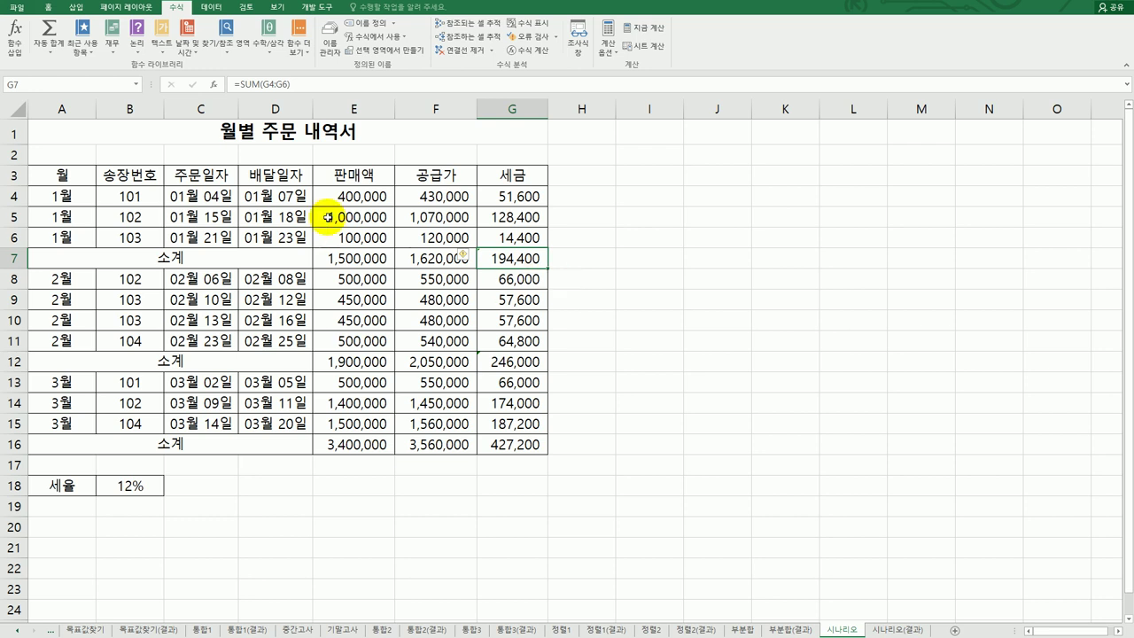
{"action": "left_click", "coordinate": [102, 84]}
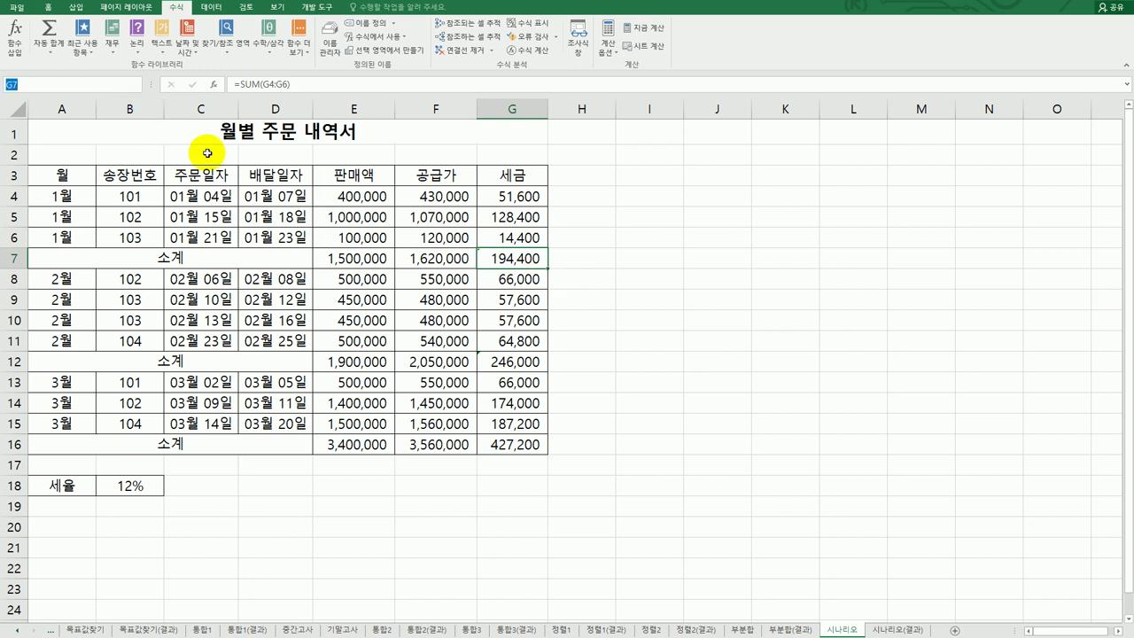
{"action": "type", "text": "소계"}
{"action": "key", "text": "Return"}
Step: Name the February tax subtotal cell G12 소계2월
{"action": "left_click", "coordinate": [503, 360]}
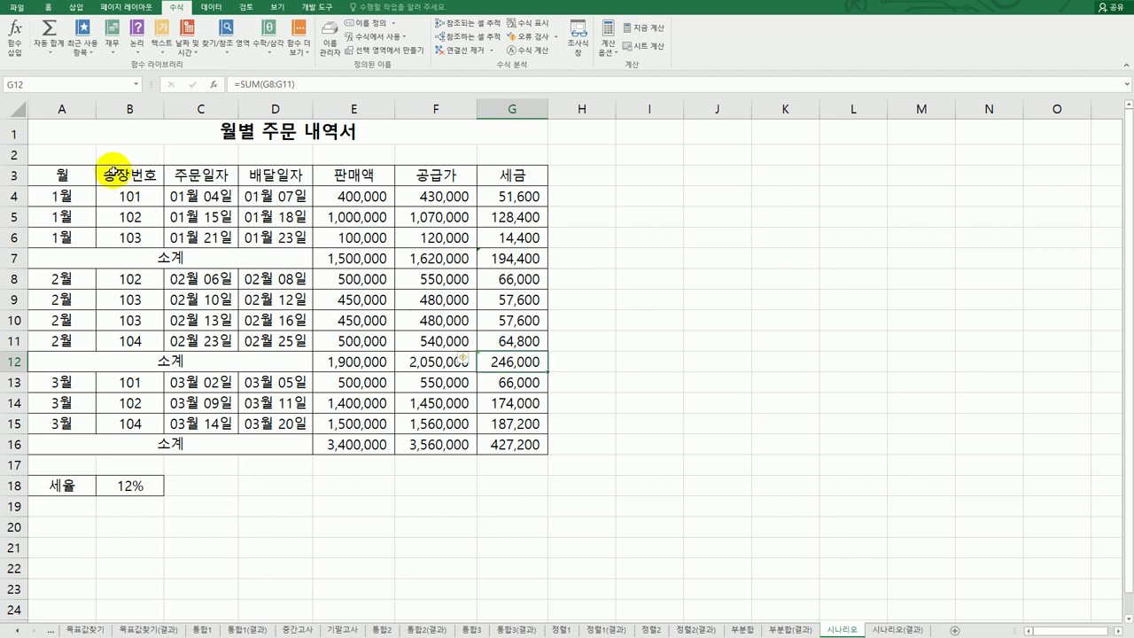
{"action": "left_click", "coordinate": [52, 85]}
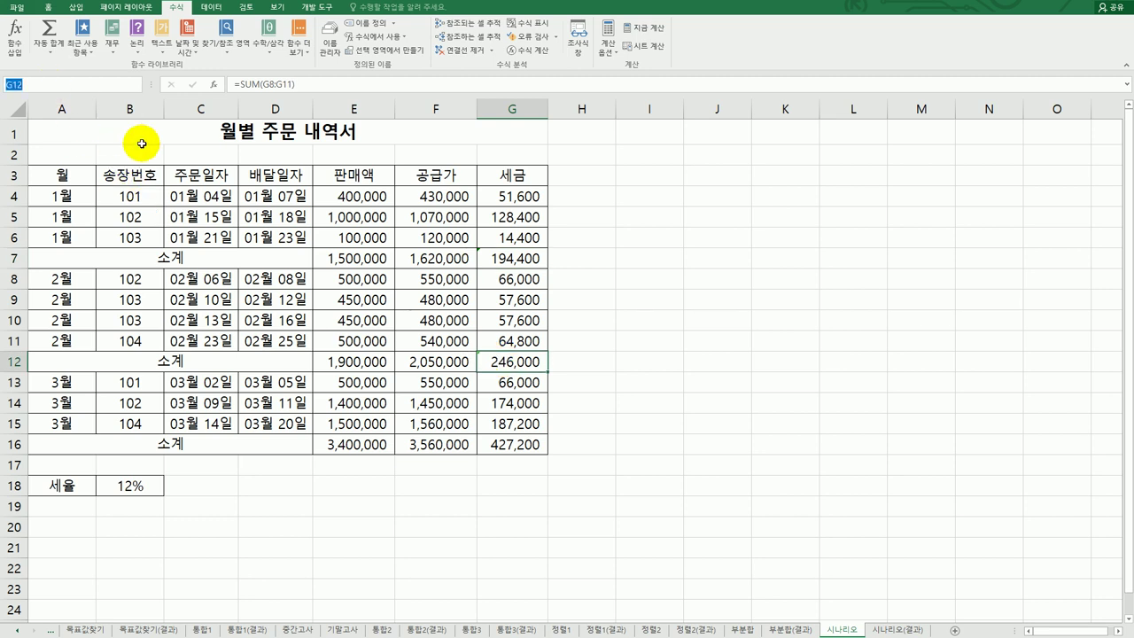
{"action": "type", "text": "소계2우"}
{"action": "type", "text": "월"}
{"action": "key", "text": "Return"}
Step: Name the March tax subtotal cell G16 소계3월
{"action": "left_click", "coordinate": [495, 449]}
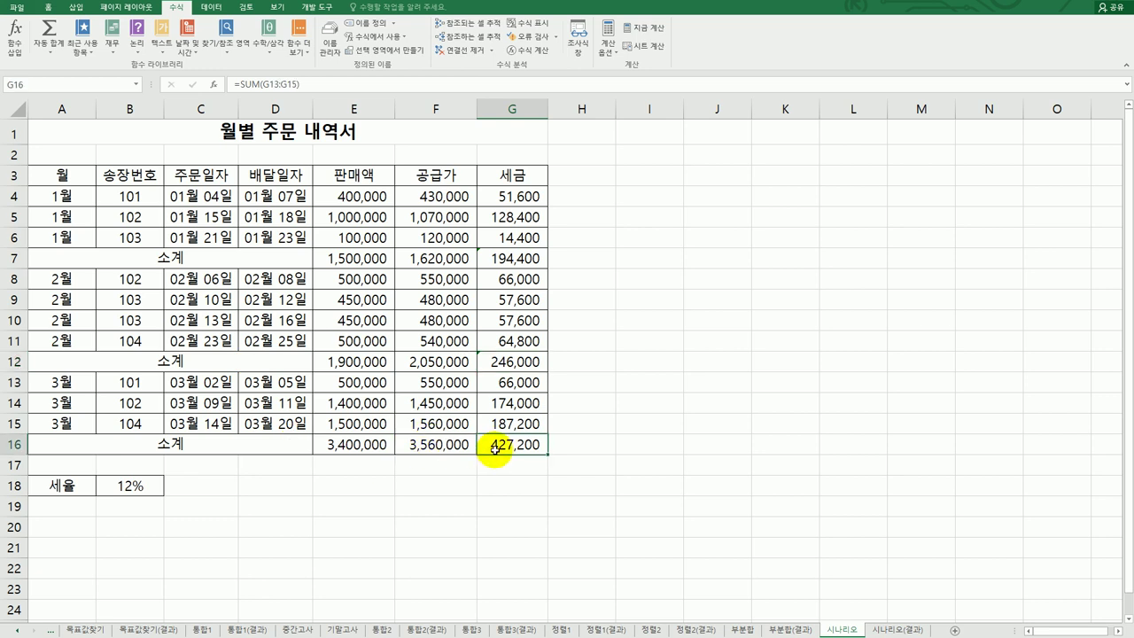
{"action": "left_click", "coordinate": [53, 79]}
{"action": "type", "text": "소계3월"}
{"action": "key", "text": "Return"}
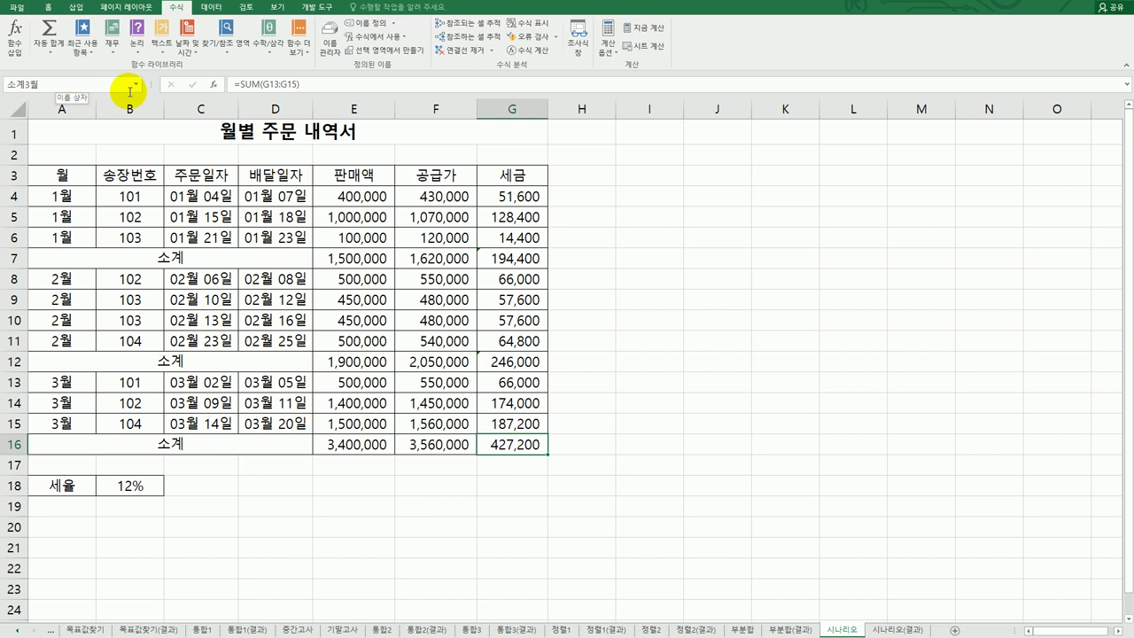
Step: Start a new scenario for the tax rate cell B18 in the Scenario Manager and clear its default description
{"action": "left_click", "coordinate": [128, 486]}
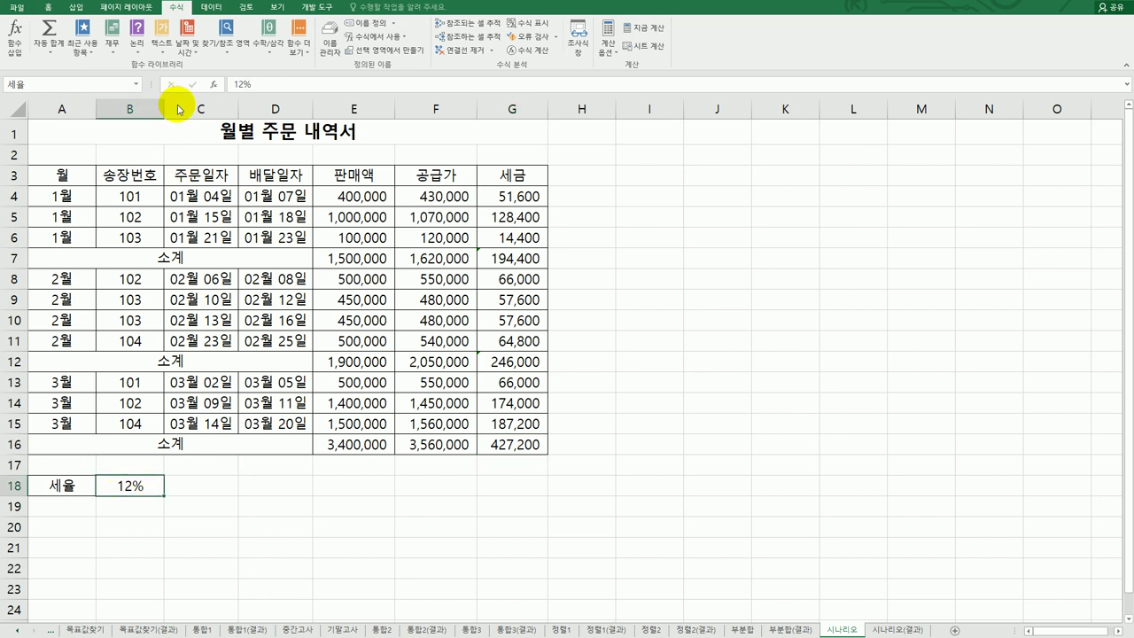
{"action": "left_click", "coordinate": [211, 11]}
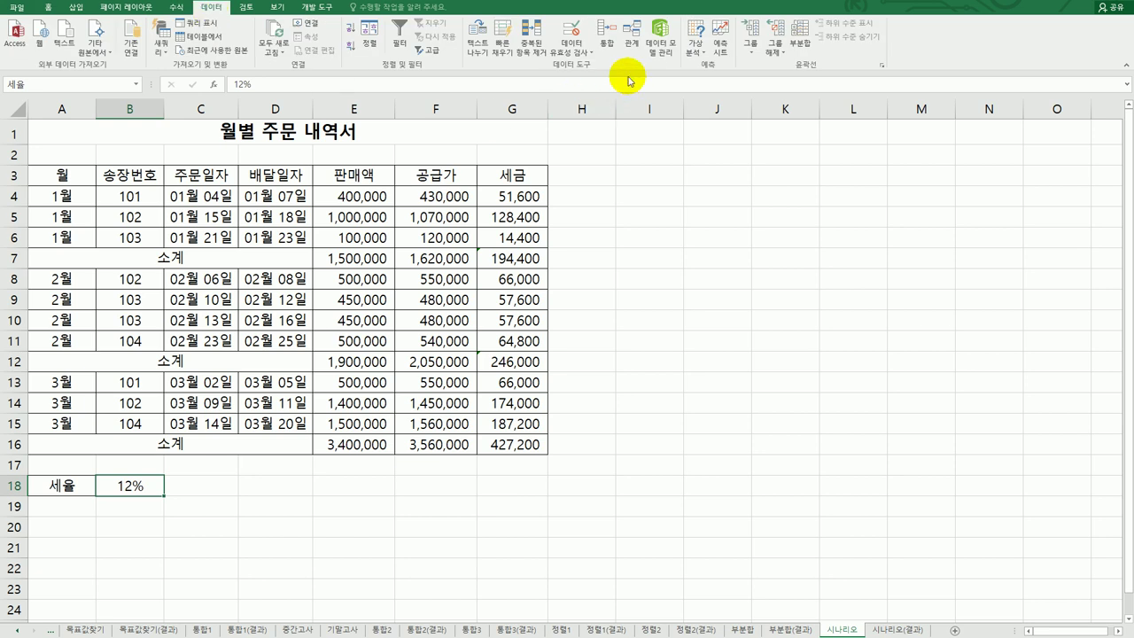
{"action": "left_click", "coordinate": [694, 51]}
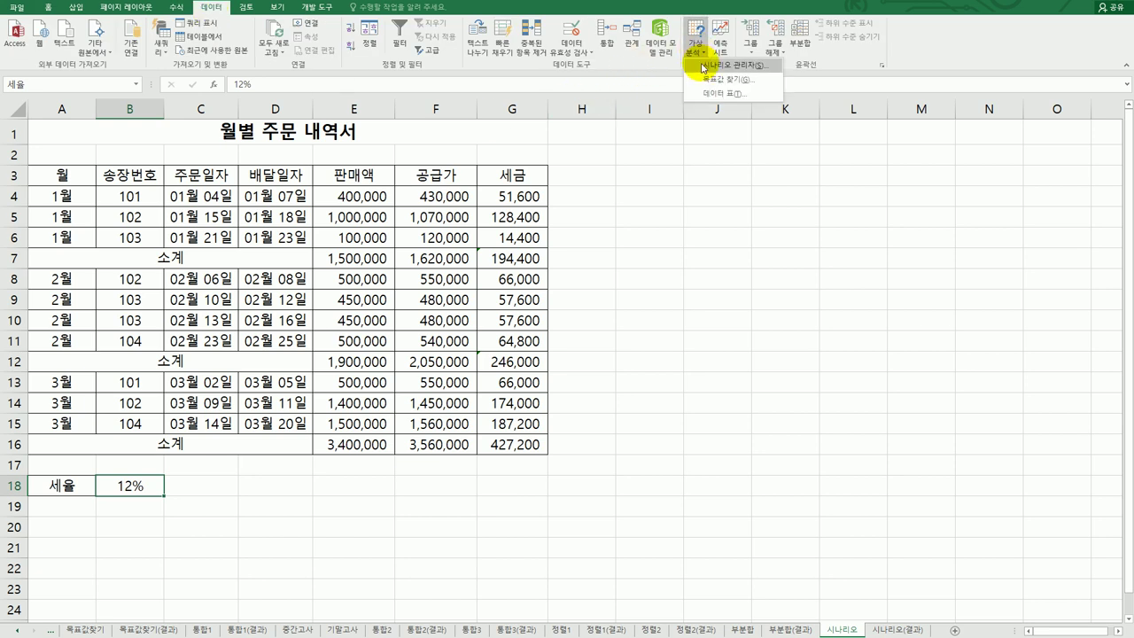
{"action": "left_click", "coordinate": [703, 67]}
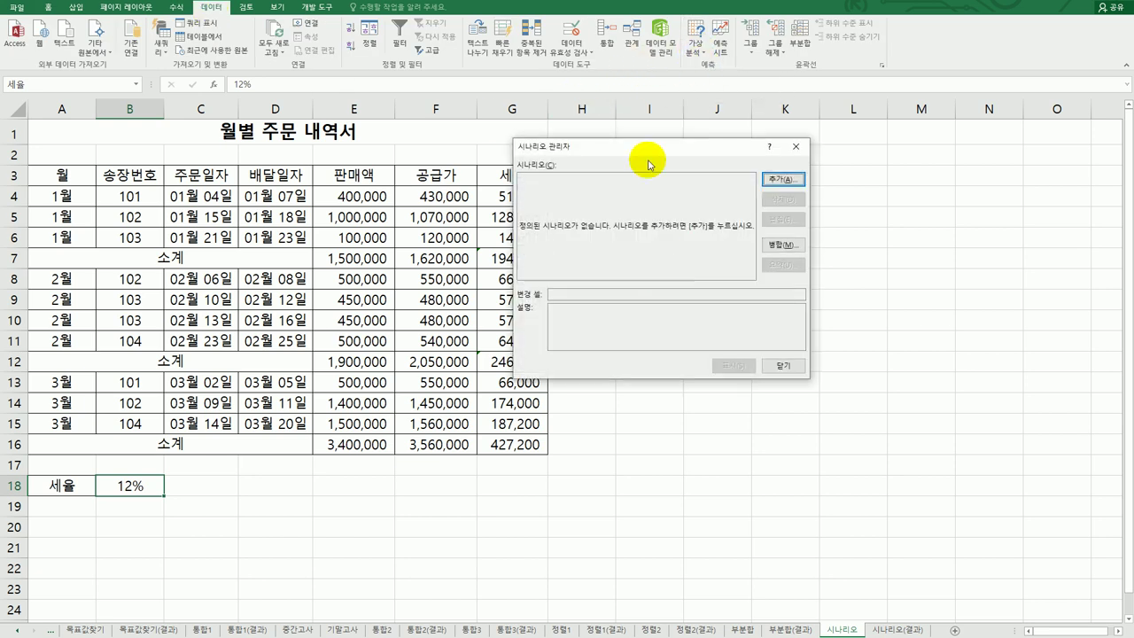
{"action": "left_click_drag", "start_coordinate": [645, 148], "coordinate": [717, 184]}
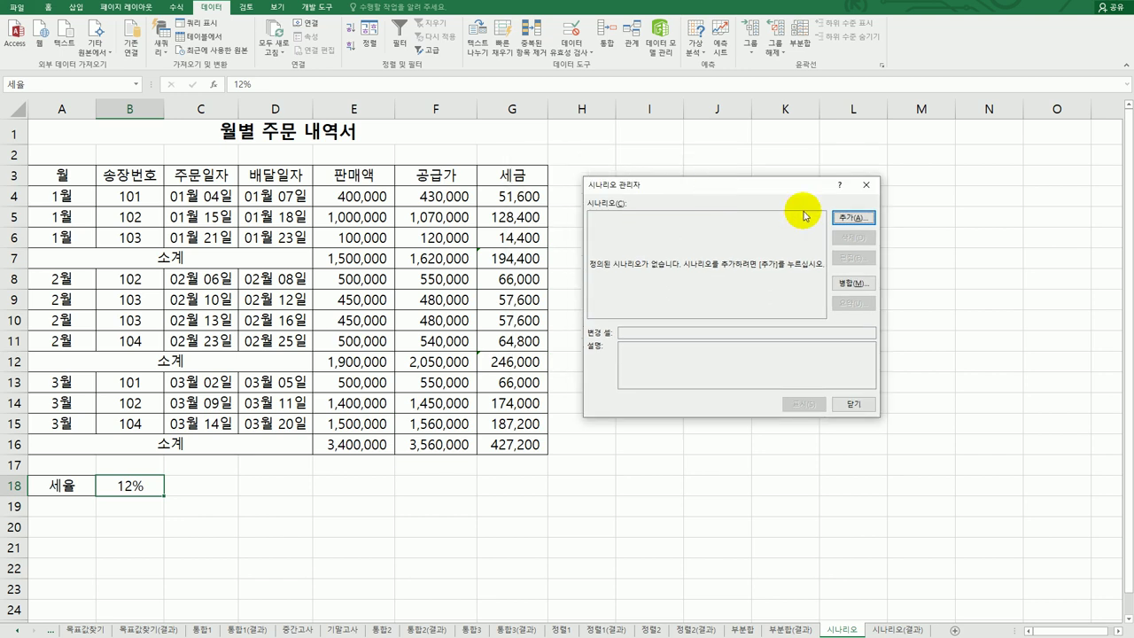
{"action": "left_click", "coordinate": [852, 221]}
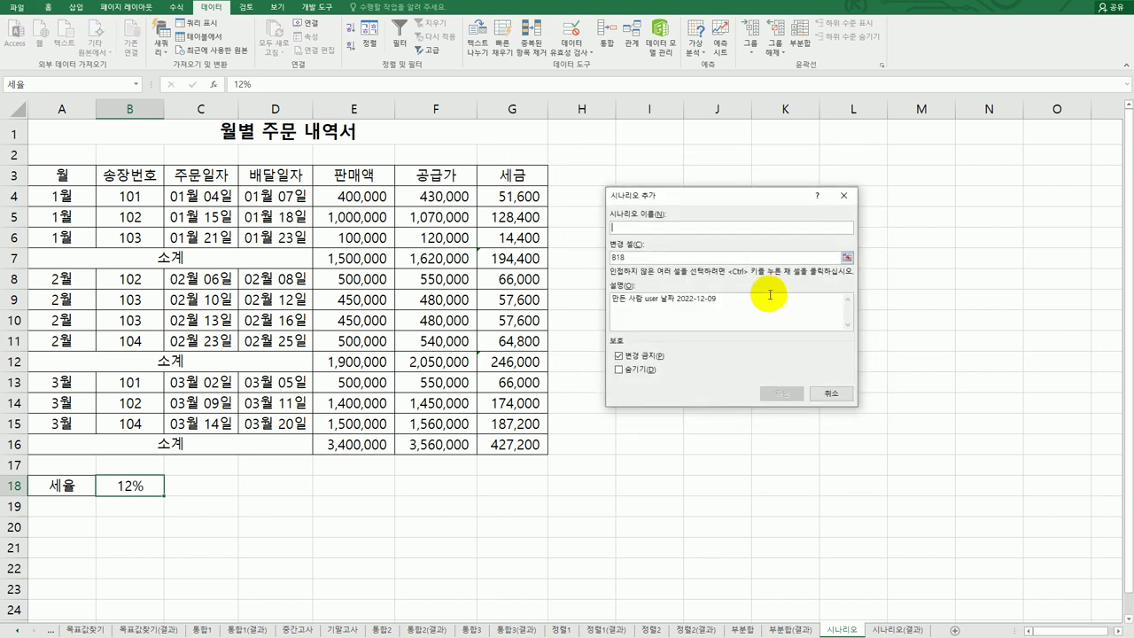
{"action": "left_click_drag", "start_coordinate": [764, 300], "coordinate": [459, 276]}
{"action": "key", "text": "Delete"}
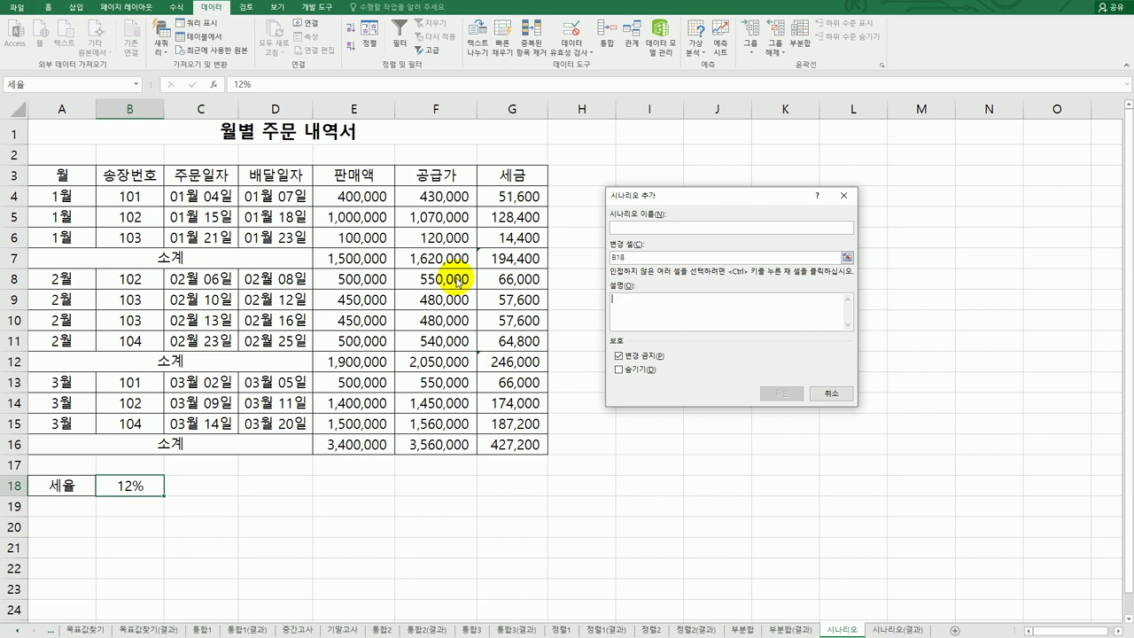
Step: Name the scenario 세율인상, set its changing cell to B18, and continue to the scenario values
{"action": "left_click", "coordinate": [638, 232]}
{"action": "type", "text": "세율인상"}
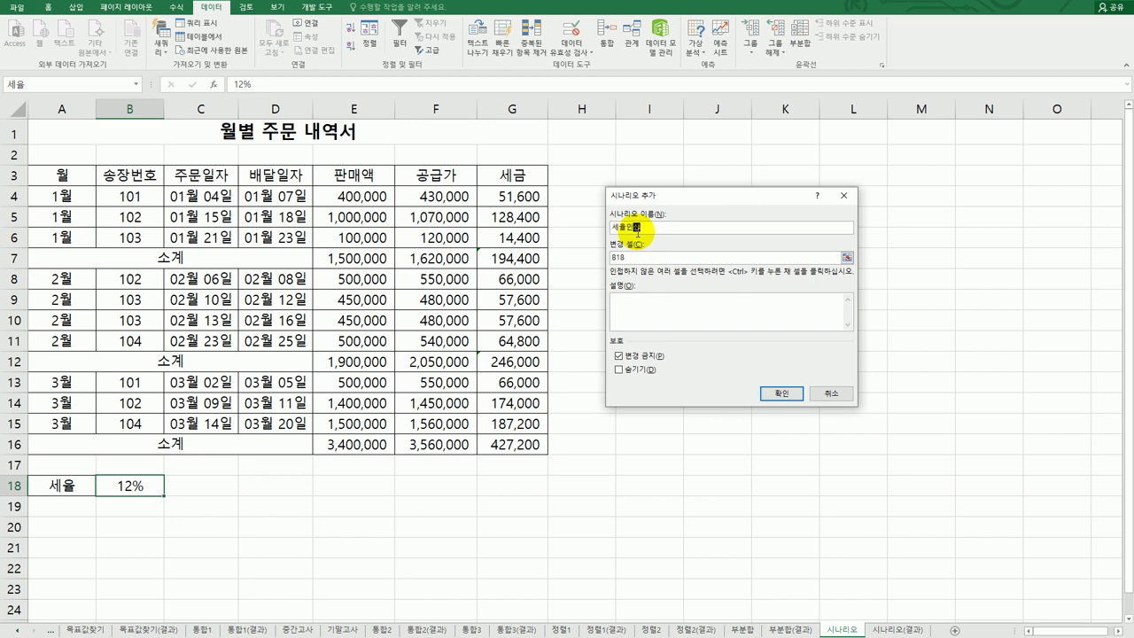
{"action": "key", "text": "Tab"}
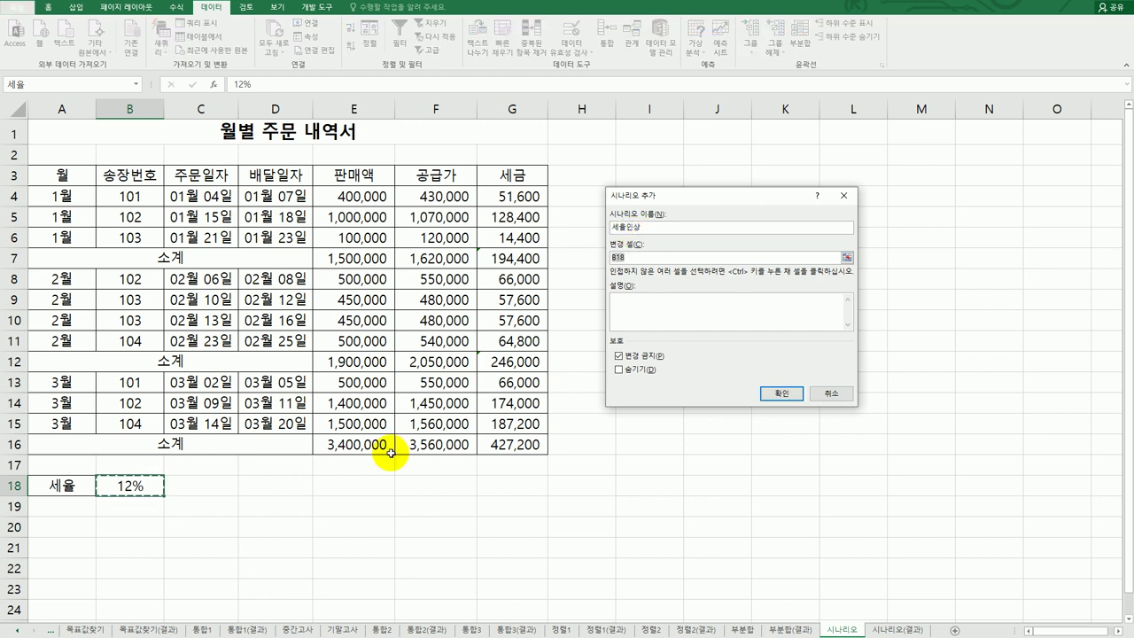
{"action": "left_click", "coordinate": [139, 479]}
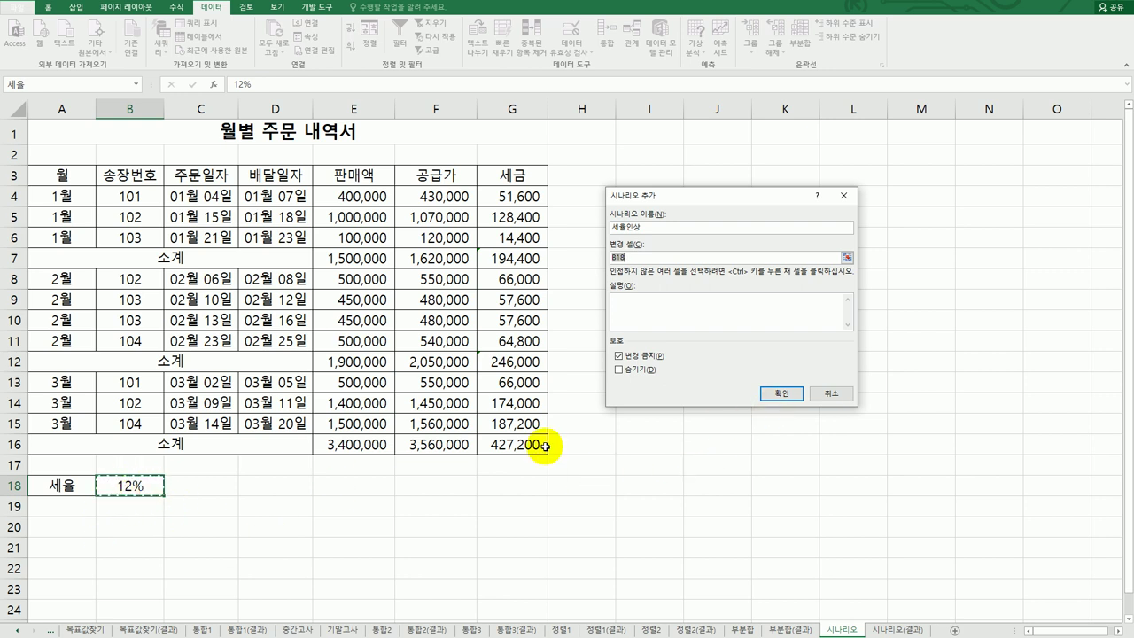
{"action": "left_click", "coordinate": [779, 392]}
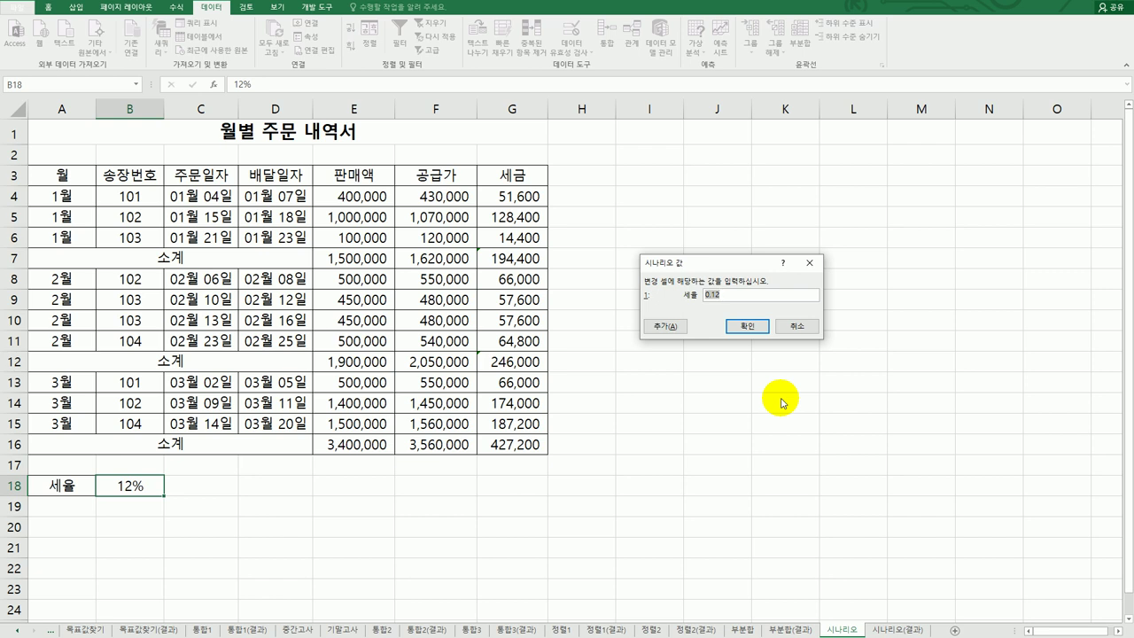
Step: Set the 세율인상 scenario's tax rate to 15%, and start another scenario with its default description cleared
{"action": "type", "text": "15%"}
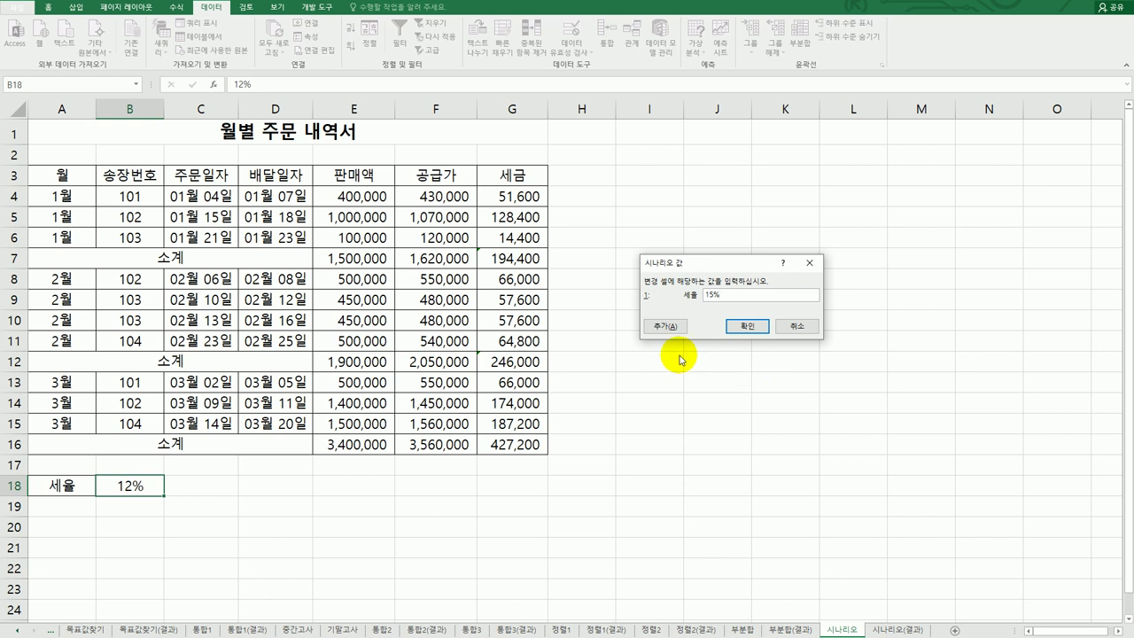
{"action": "left_click", "coordinate": [663, 327]}
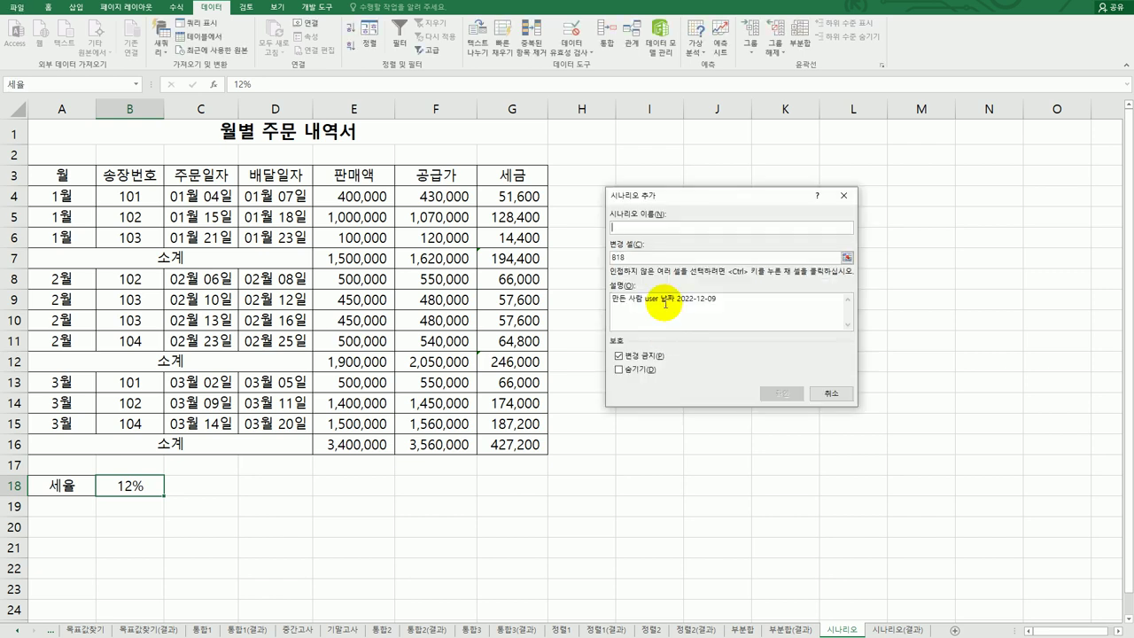
{"action": "left_click_drag", "start_coordinate": [727, 298], "coordinate": [542, 298]}
{"action": "key", "text": "Delete"}
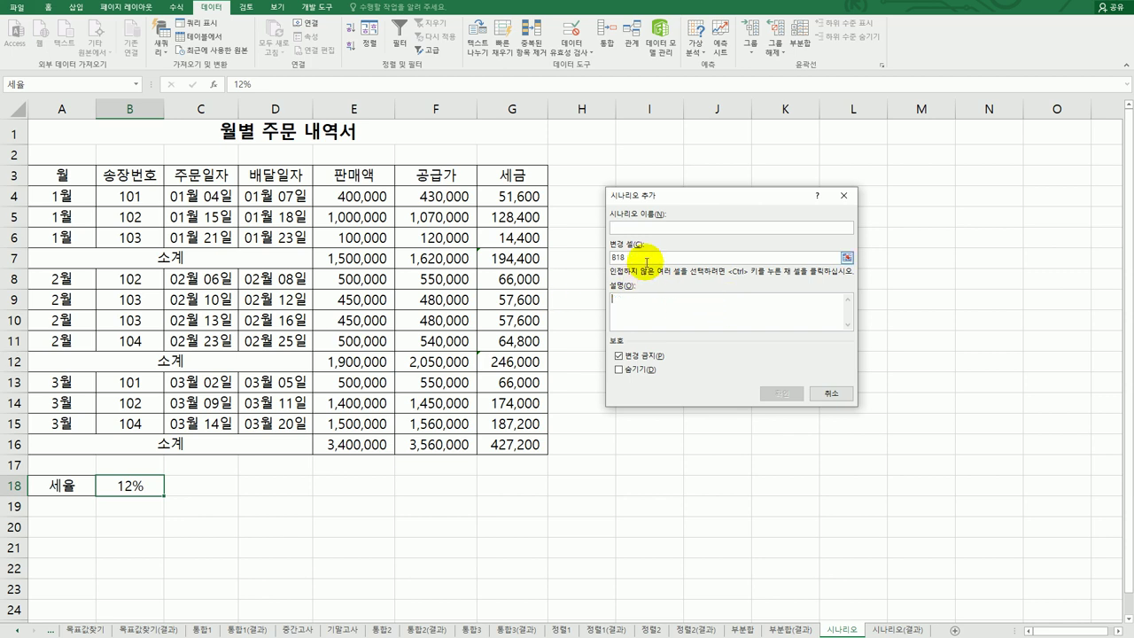
Step: Name the new scenario 세율인하, keep B18 as its changing cell, and set its tax rate to 9%
{"action": "type", "text": "세"}
{"action": "key", "text": "BackSpace"}
{"action": "key", "text": "BackSpace"}
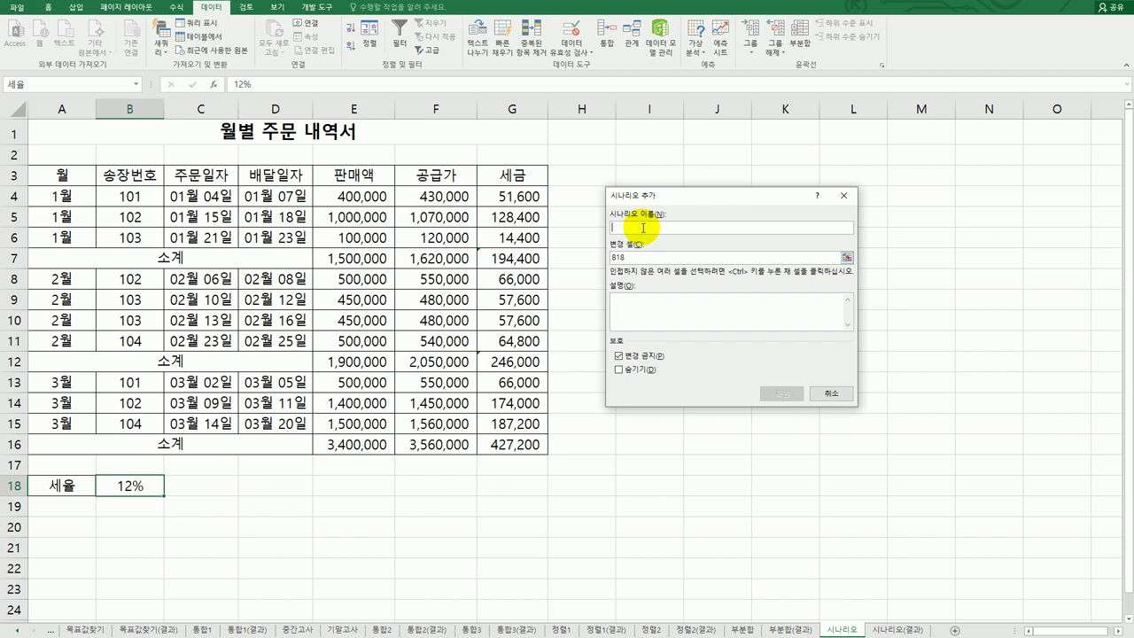
{"action": "type", "text": "세율인상"}
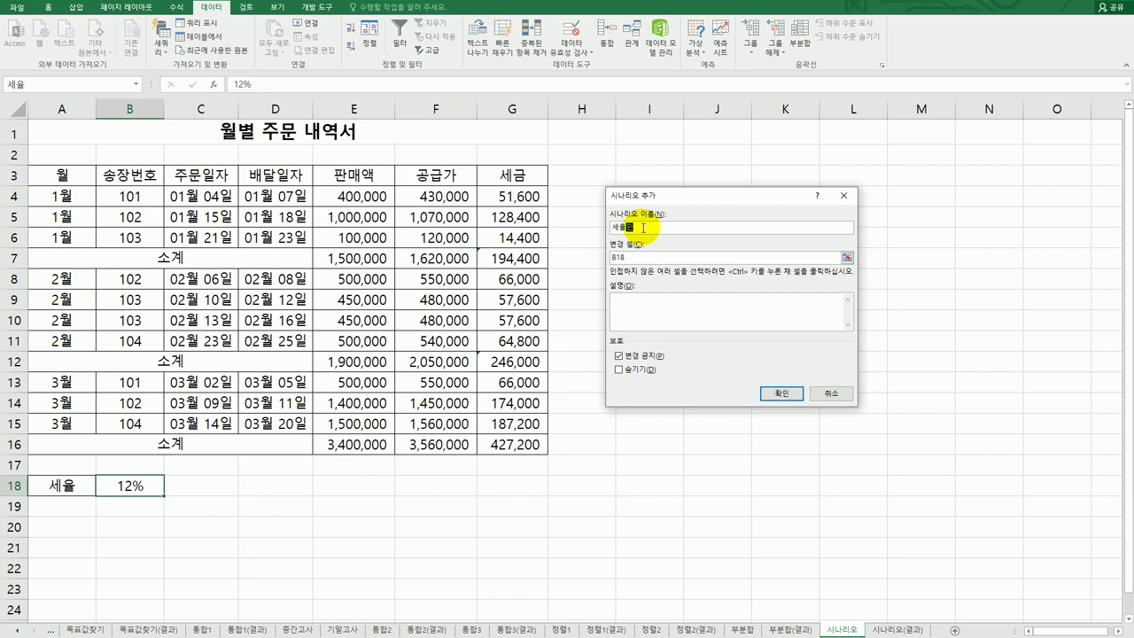
{"action": "key", "text": "Tab"}
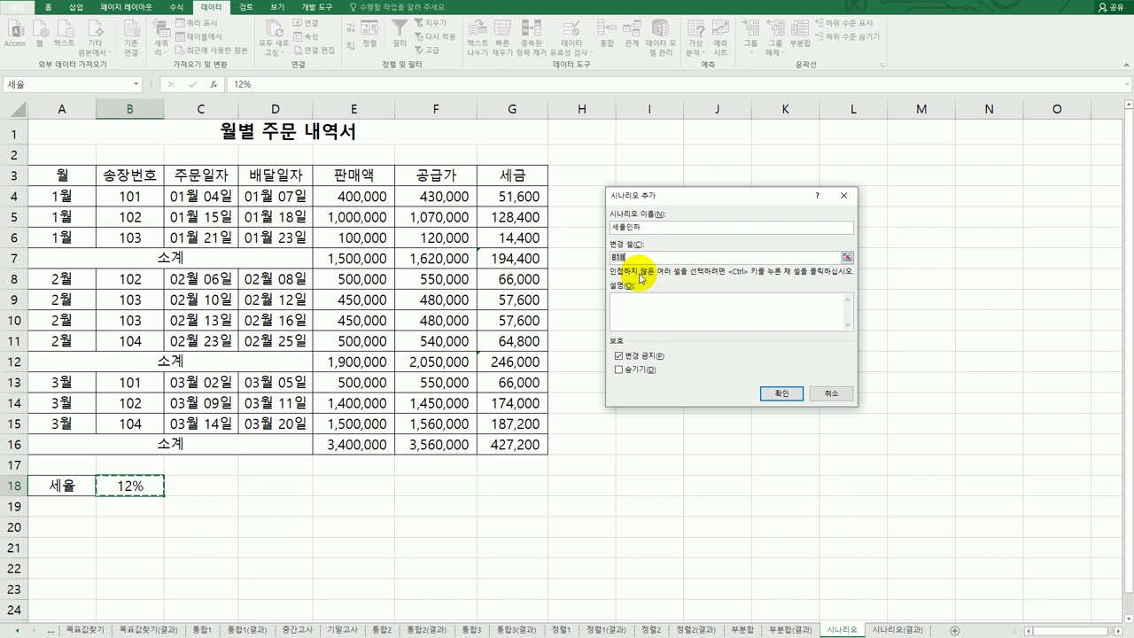
{"action": "left_click", "coordinate": [795, 396]}
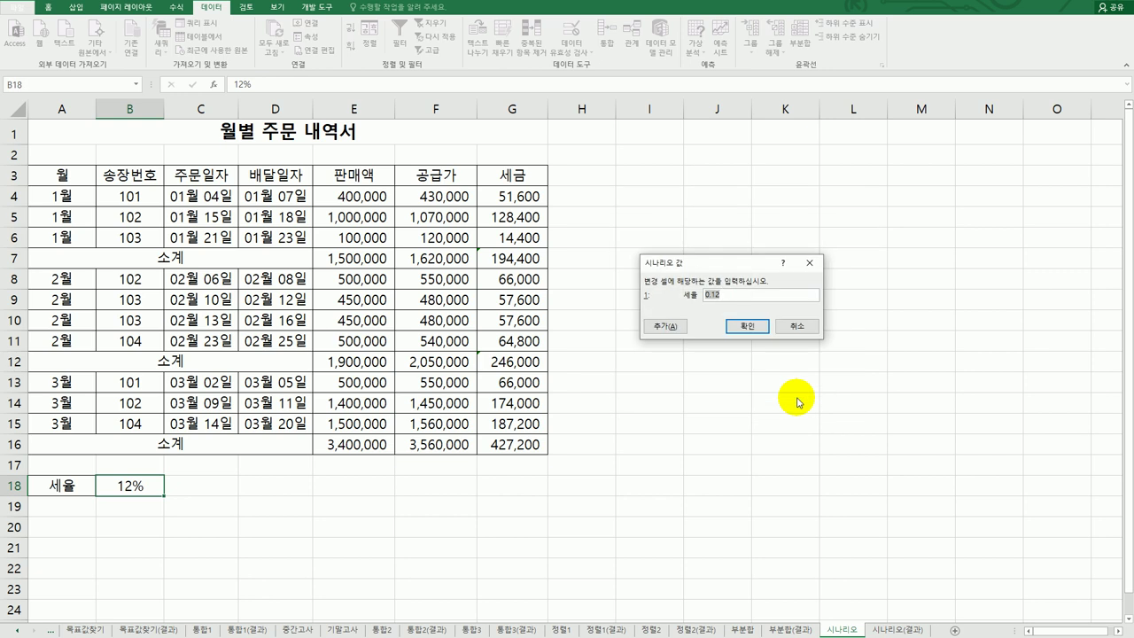
{"action": "type", "text": "예"}
{"action": "type", "text": "%"}
{"action": "left_click", "coordinate": [747, 326]}
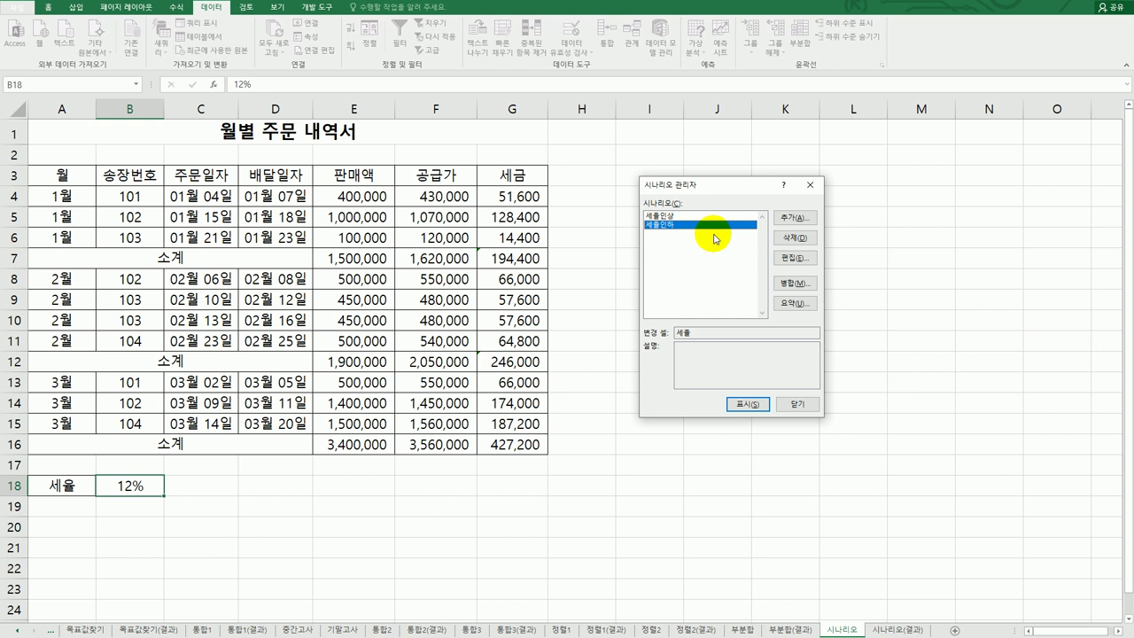
Step: Create a scenario summary report with the monthly tax subtotals G7, G12 and G16 as result cells
{"action": "left_click", "coordinate": [784, 305]}
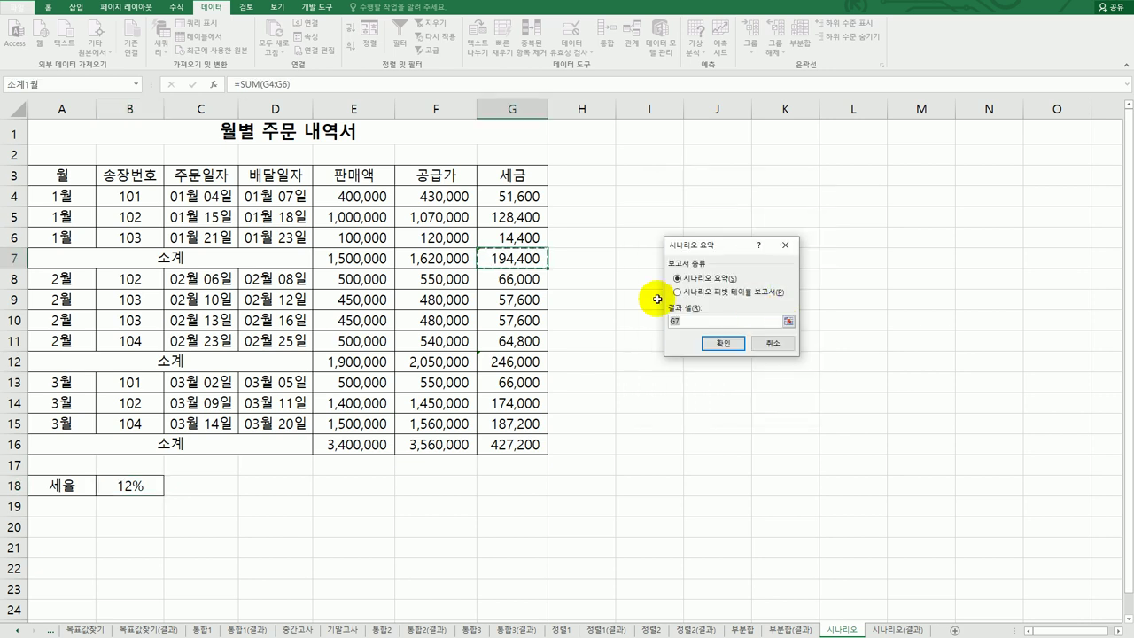
{"action": "left_click", "coordinate": [521, 258]}
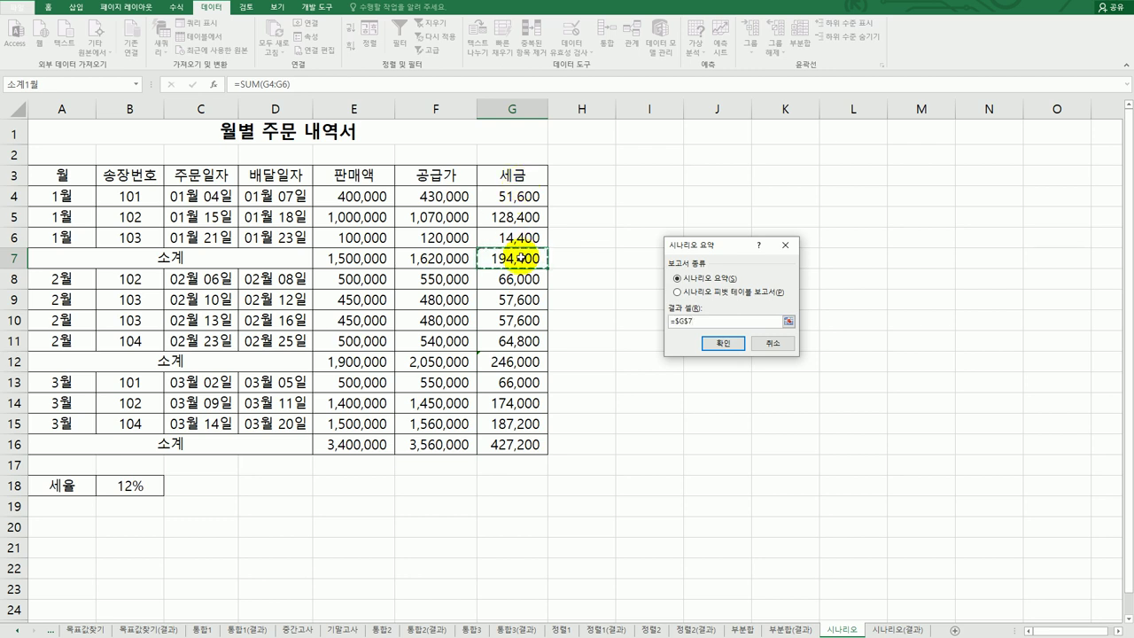
{"action": "left_click", "coordinate": [529, 363], "text": "ctrl"}
{"action": "left_click", "coordinate": [520, 443], "text": "ctrl"}
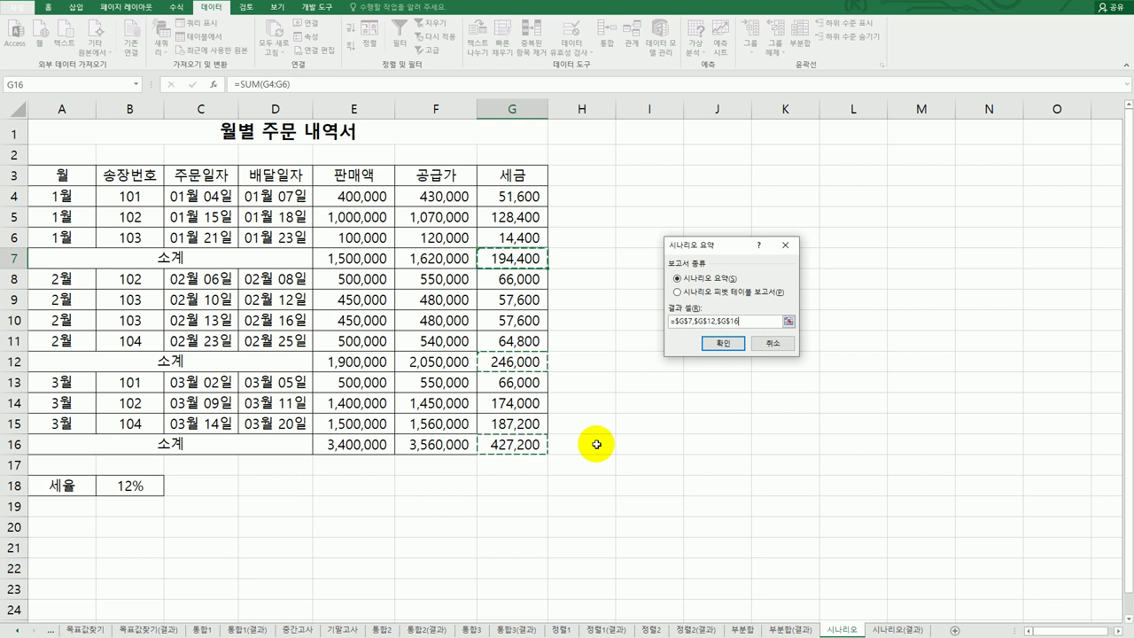
{"action": "left_click", "coordinate": [706, 352]}
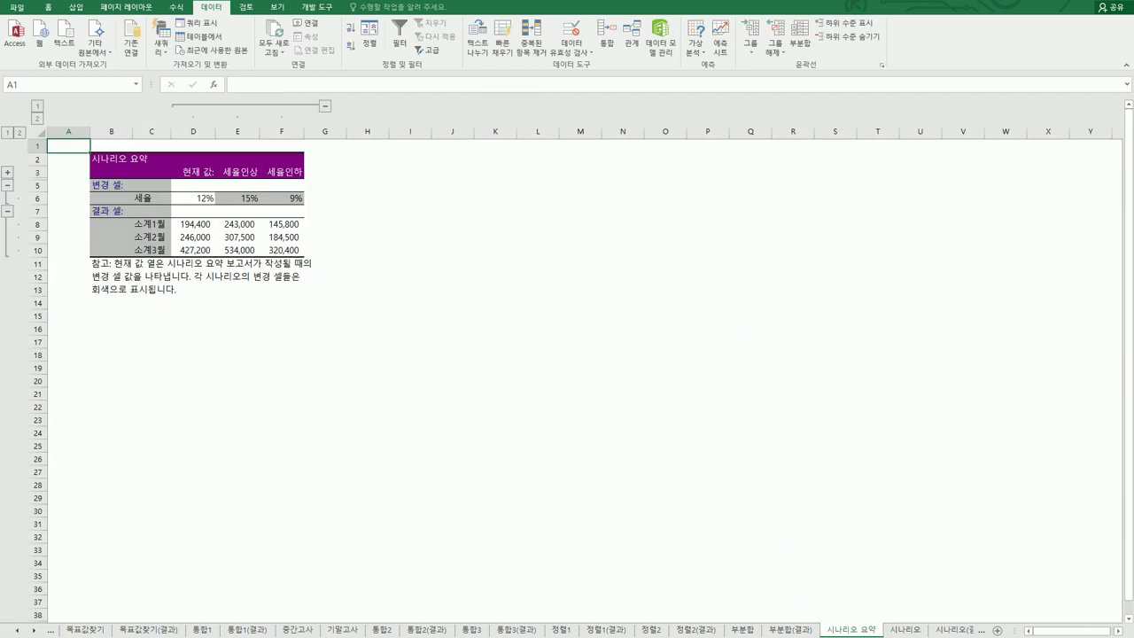
Step: Compare the 시나리오 요약 report with the 시나리오 source sheet and the 시나리오(결과) answer sheet
{"action": "left_click", "coordinate": [902, 630]}
{"action": "left_click", "coordinate": [873, 630]}
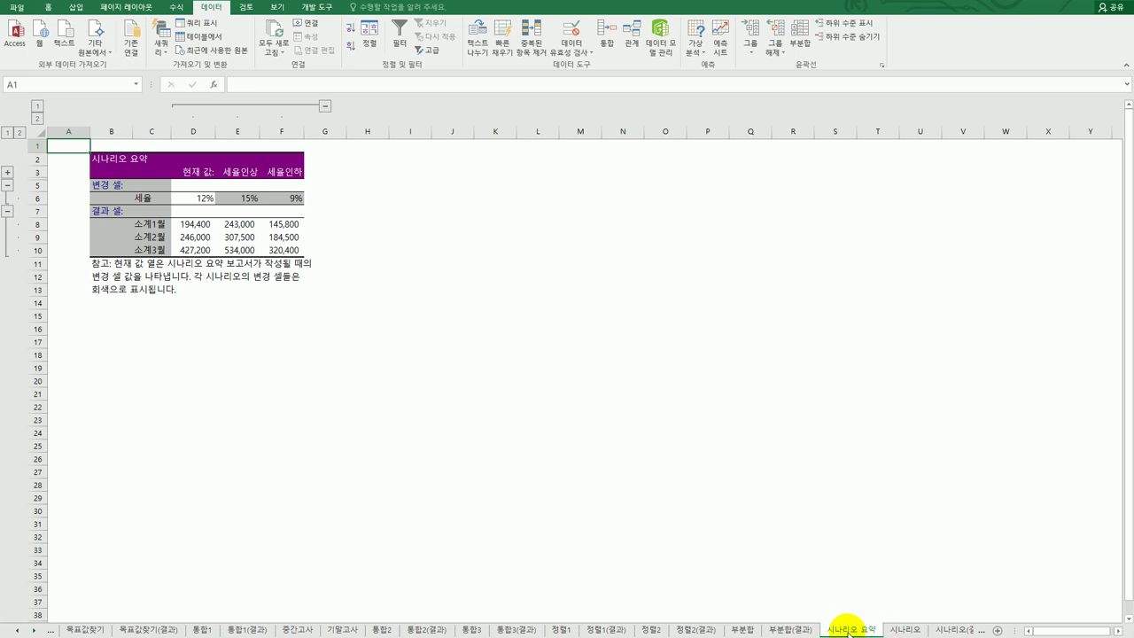
{"action": "left_click", "coordinate": [899, 627]}
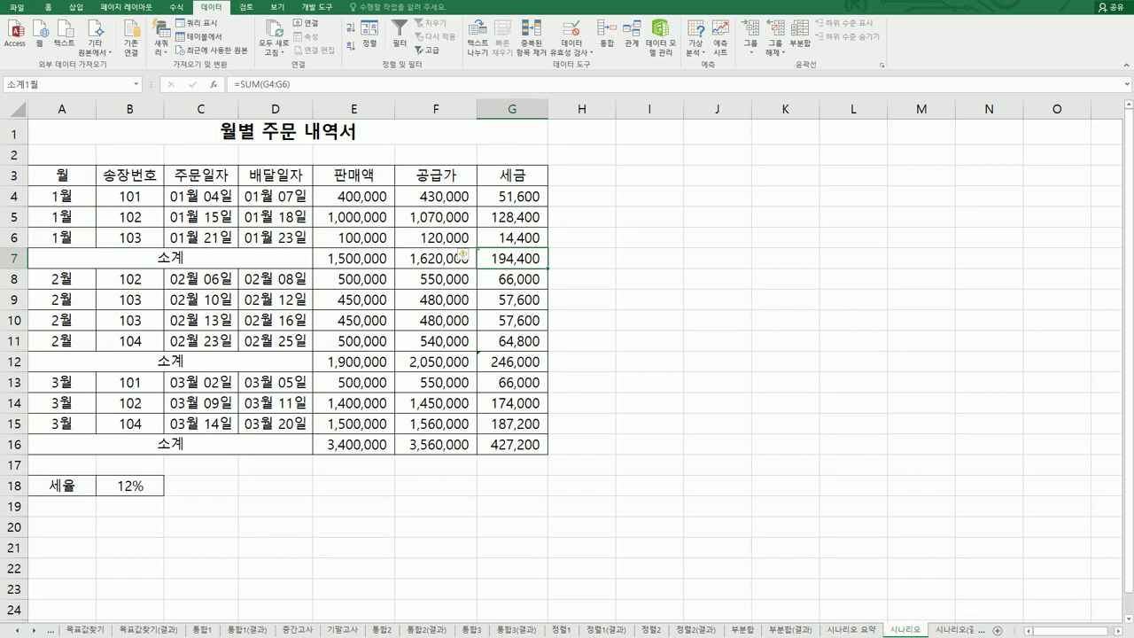
{"action": "mouse_move", "coordinate": [850, 627]}
{"action": "left_mouse_down"}
{"action": "mouse_move", "coordinate": [928, 613]}
{"action": "mouse_move", "coordinate": [933, 623]}
{"action": "mouse_move", "coordinate": [904, 610]}
{"action": "mouse_move", "coordinate": [837, 622]}
{"action": "left_mouse_up"}
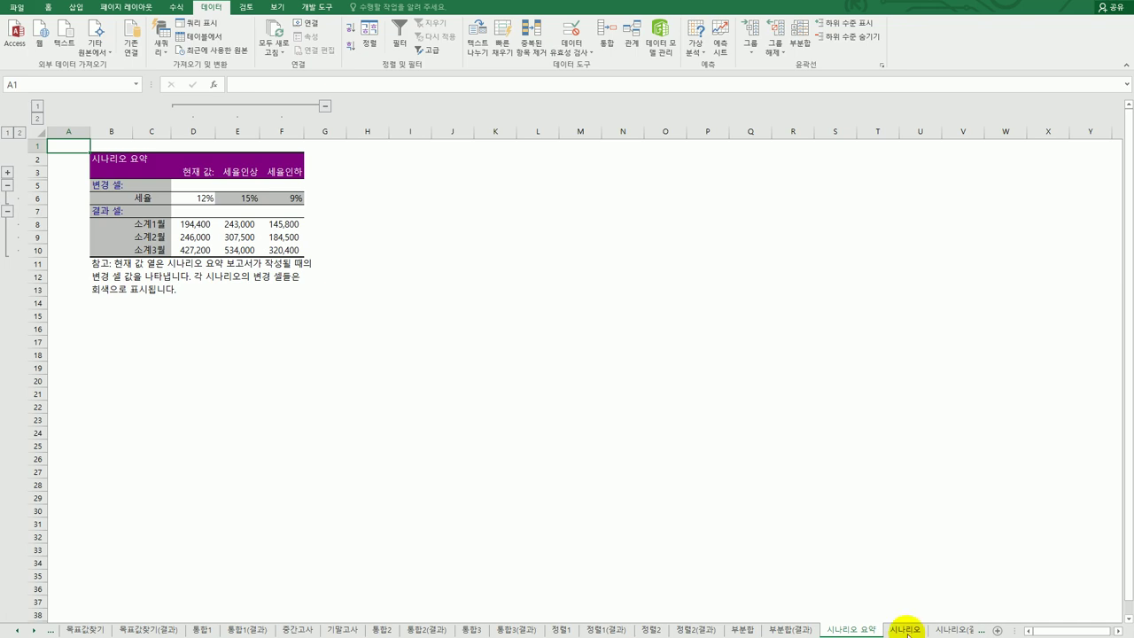
{"action": "left_click", "coordinate": [939, 630]}
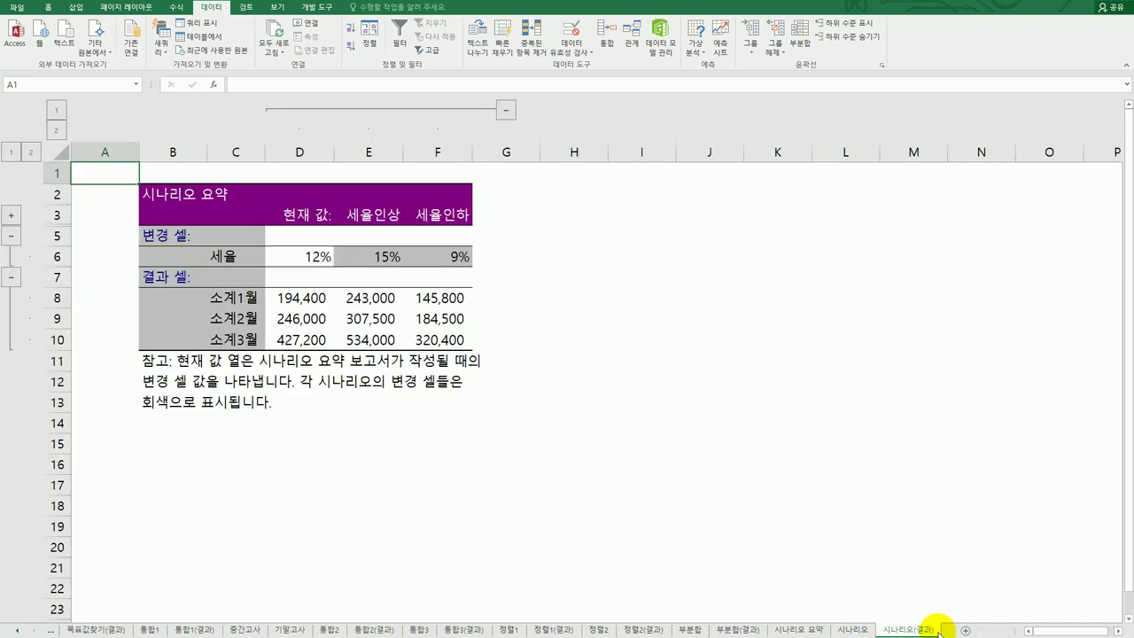